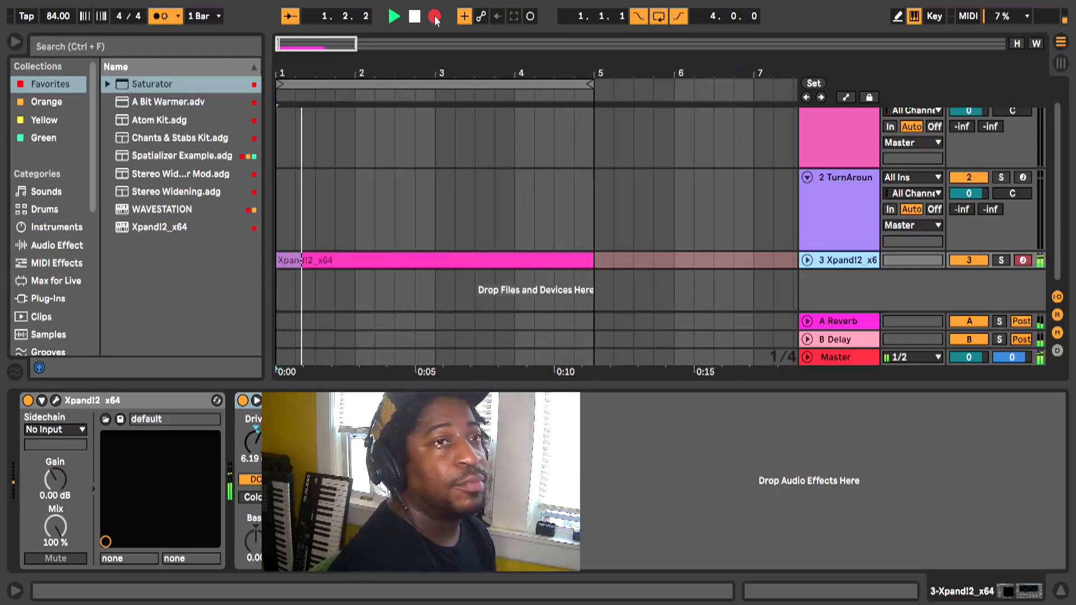
Stop recording on the Xpand!2 track and undo the last change to its clip
{"action": "left_click", "coordinate": [435, 17]}
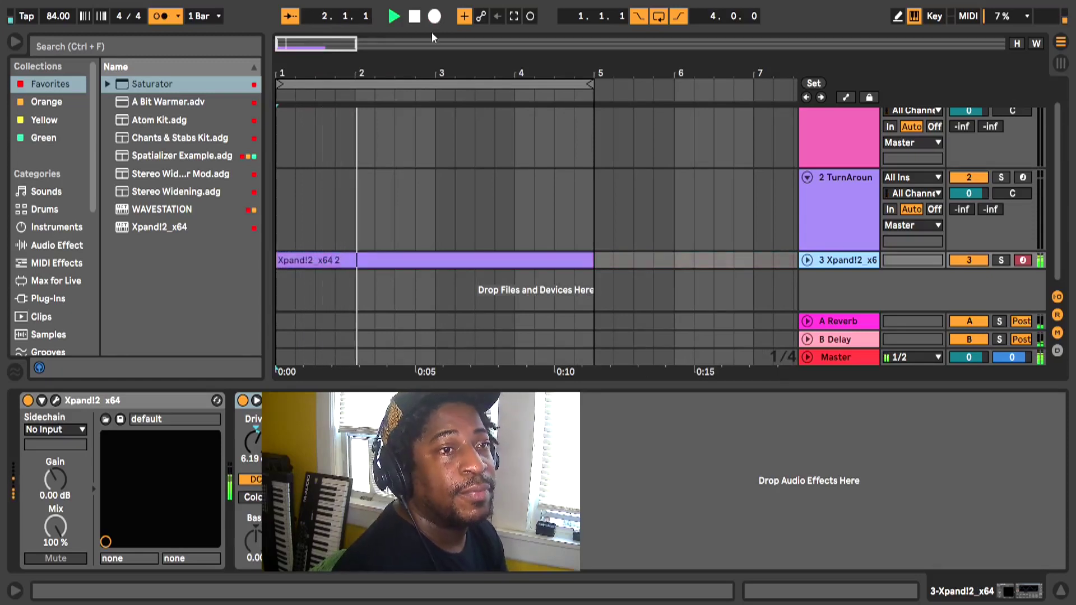
{"action": "left_click", "coordinate": [42, 3]}
{"action": "left_click", "coordinate": [38, 10]}
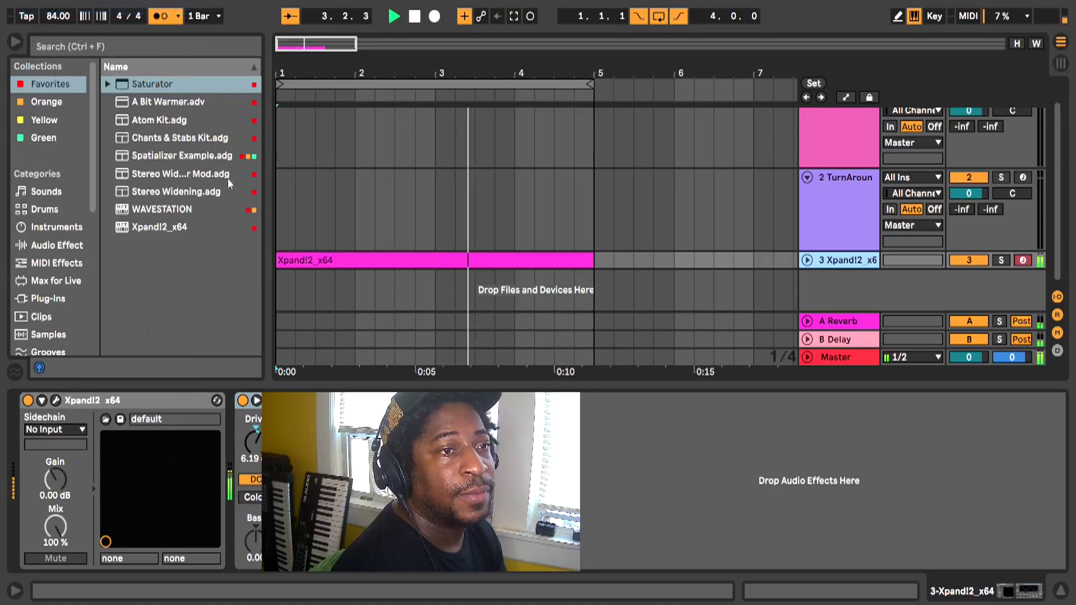
Quantize the recorded notes in the Xpand!2_x64 clip
{"action": "double_click", "coordinate": [328, 259]}
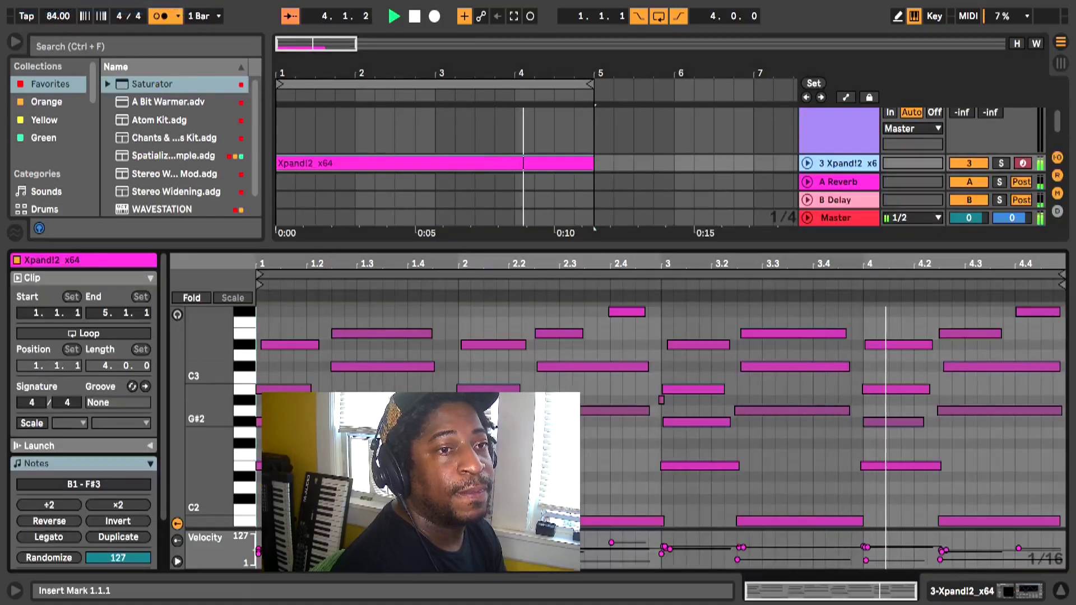
{"action": "scroll", "coordinate": [364, 314], "scroll_direction": "down", "scroll_amount": 2}
{"action": "right_click", "coordinate": [364, 314]}
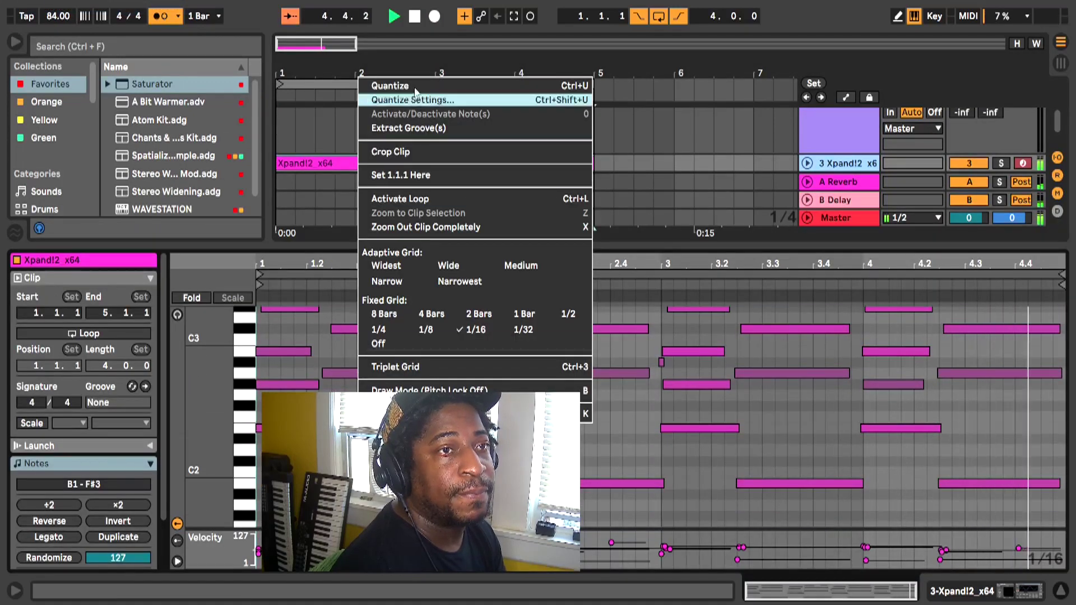
{"action": "left_click", "coordinate": [393, 86]}
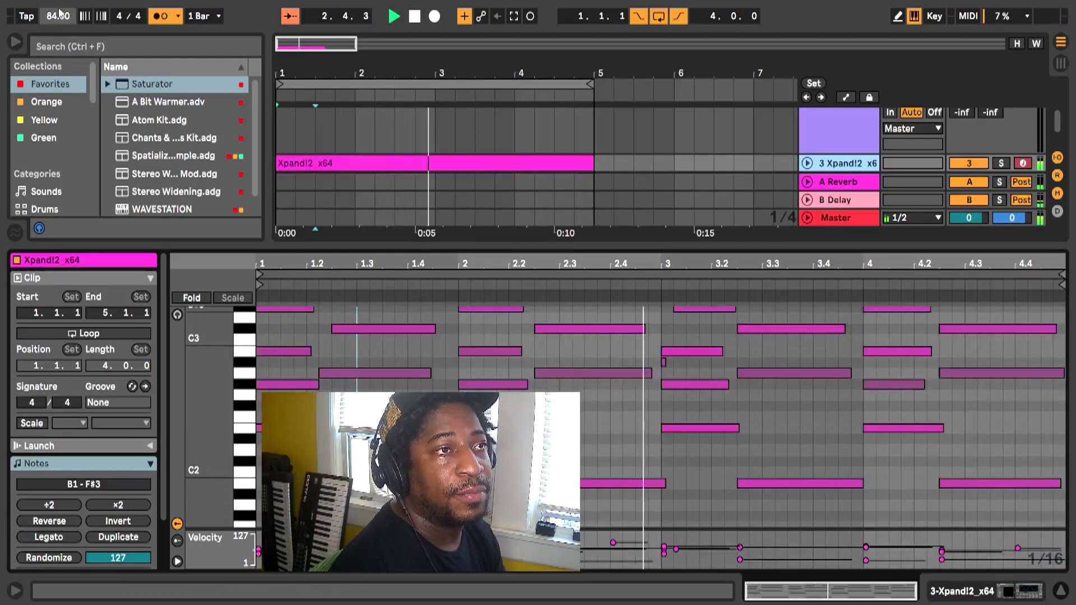
Choose a record quantization setting for recorded notes and close the clip editor
{"action": "left_click", "coordinate": [39, 2]}
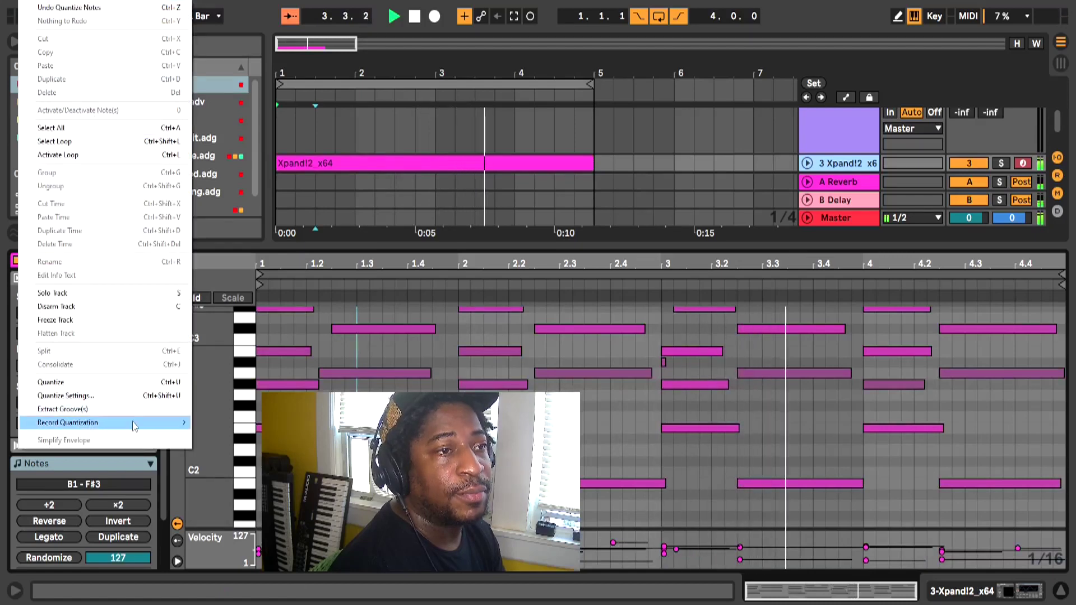
{"action": "mouse_move", "coordinate": [135, 427]}
{"action": "left_click", "coordinate": [229, 489]}
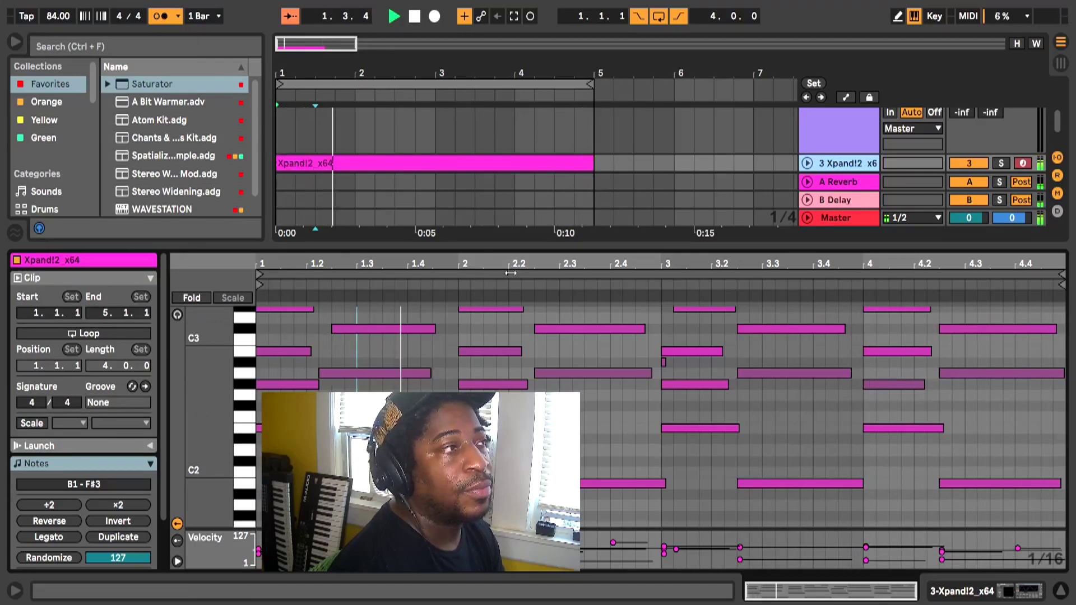
{"action": "left_click", "coordinate": [1059, 593]}
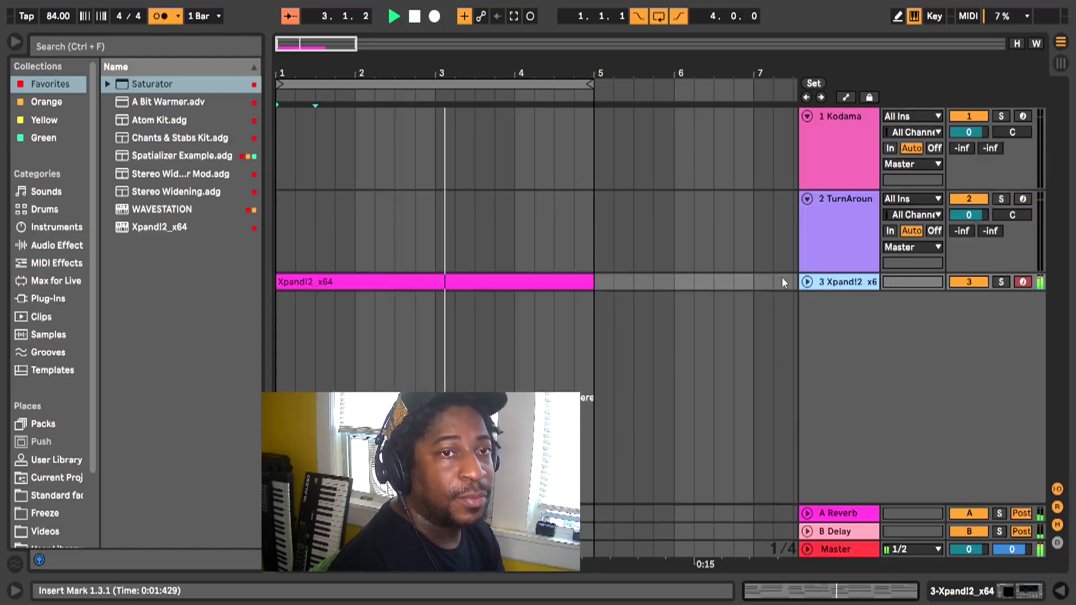
Arm the TurnAround track, restart playback, and lower the track's volume to -9.7 dB
{"action": "left_click", "coordinate": [829, 207]}
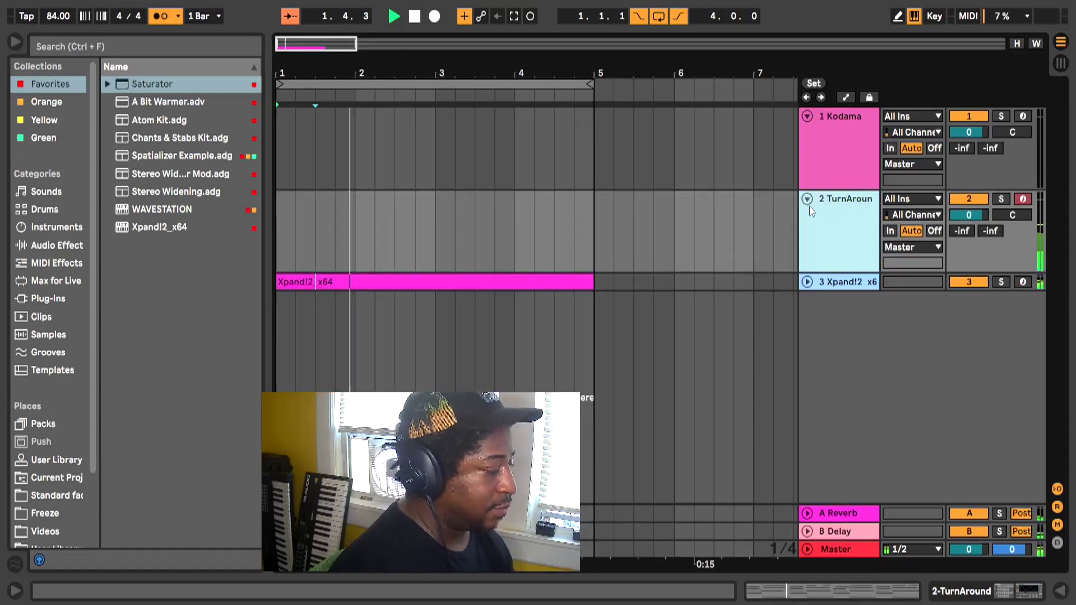
{"action": "left_click", "coordinate": [417, 20]}
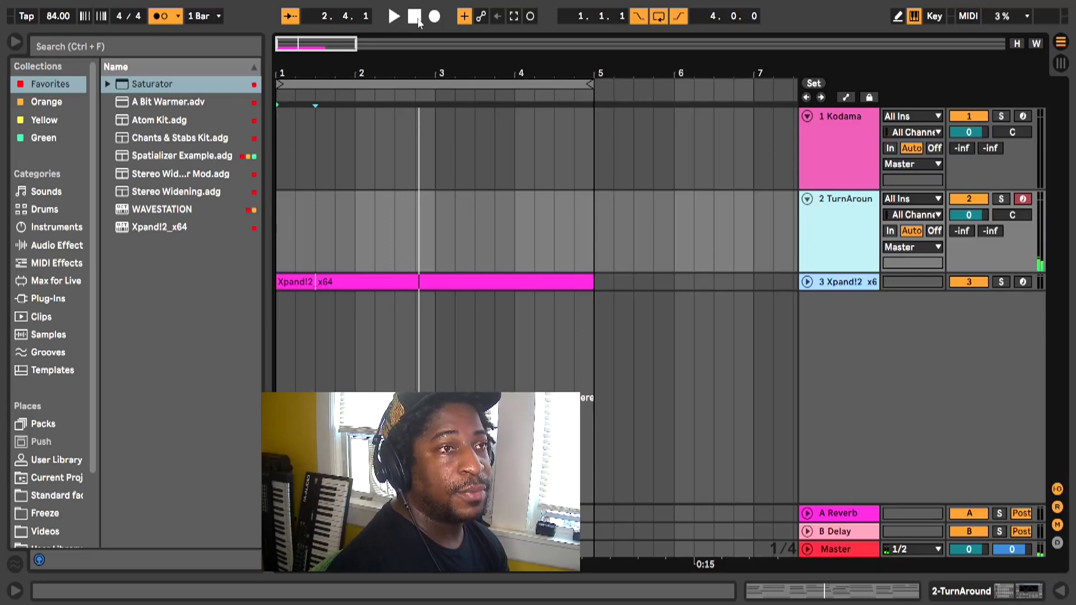
{"action": "left_click", "coordinate": [401, 18]}
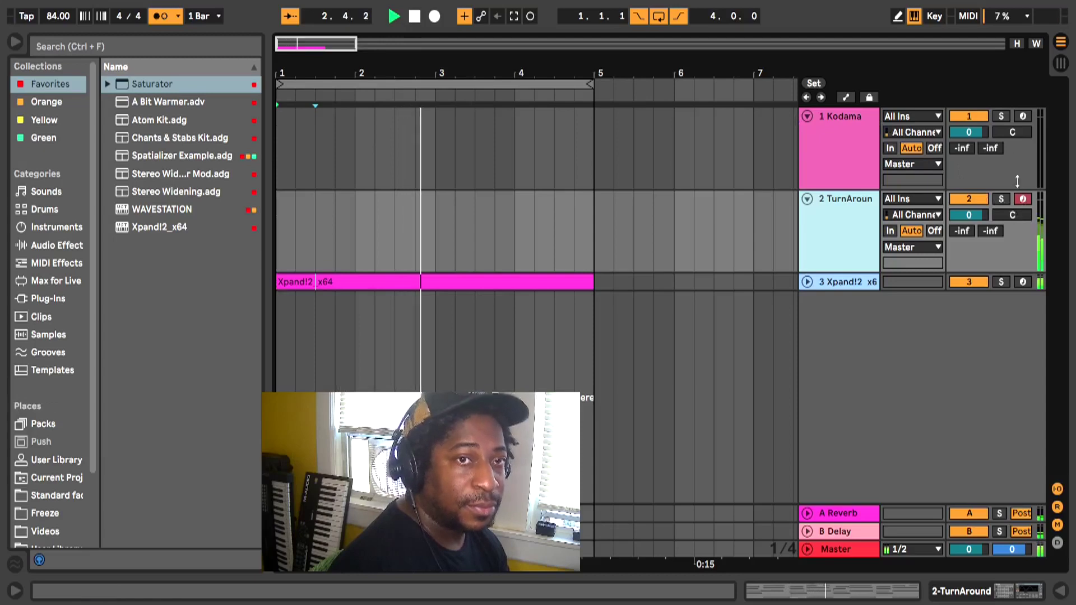
{"action": "left_click", "coordinate": [1058, 63]}
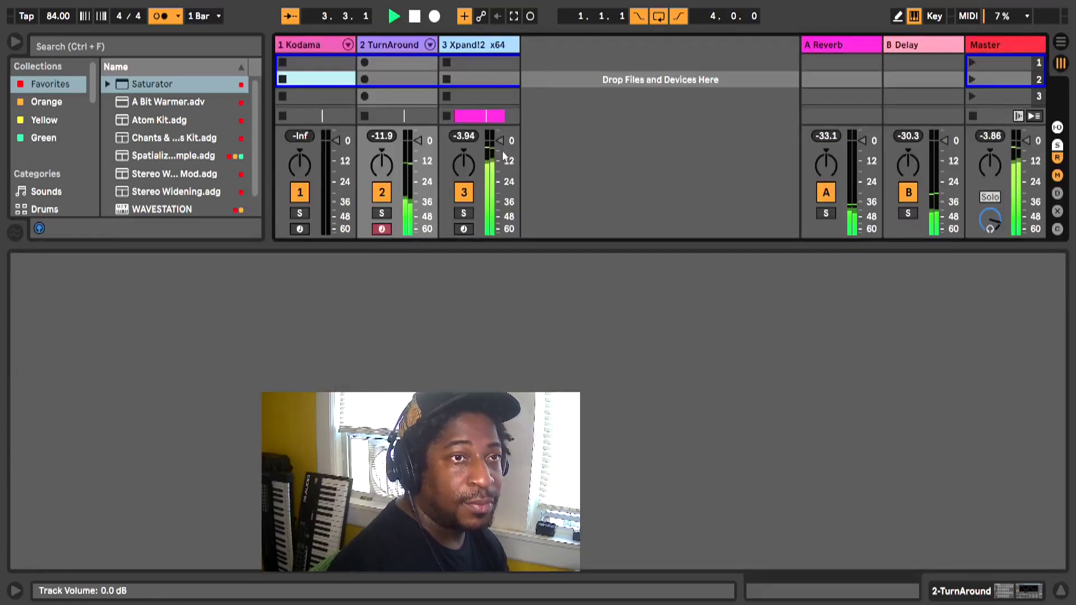
{"action": "left_click_drag", "start_coordinate": [429, 153], "coordinate": [429, 156]}
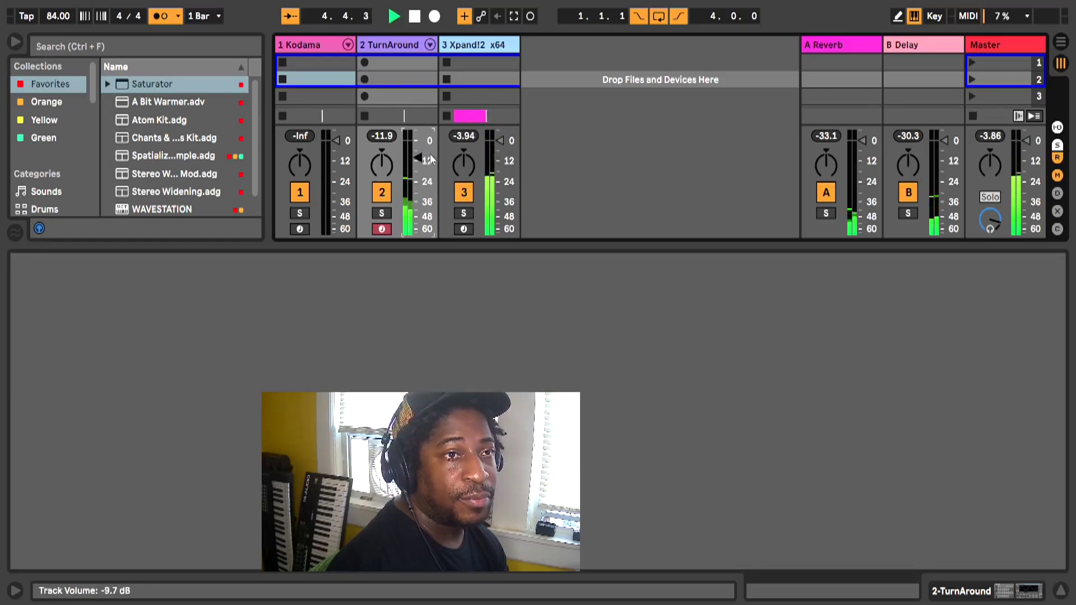
Turn off the metronome and record a four-bar shaker part on the Kodama track
{"action": "left_click", "coordinate": [153, 17]}
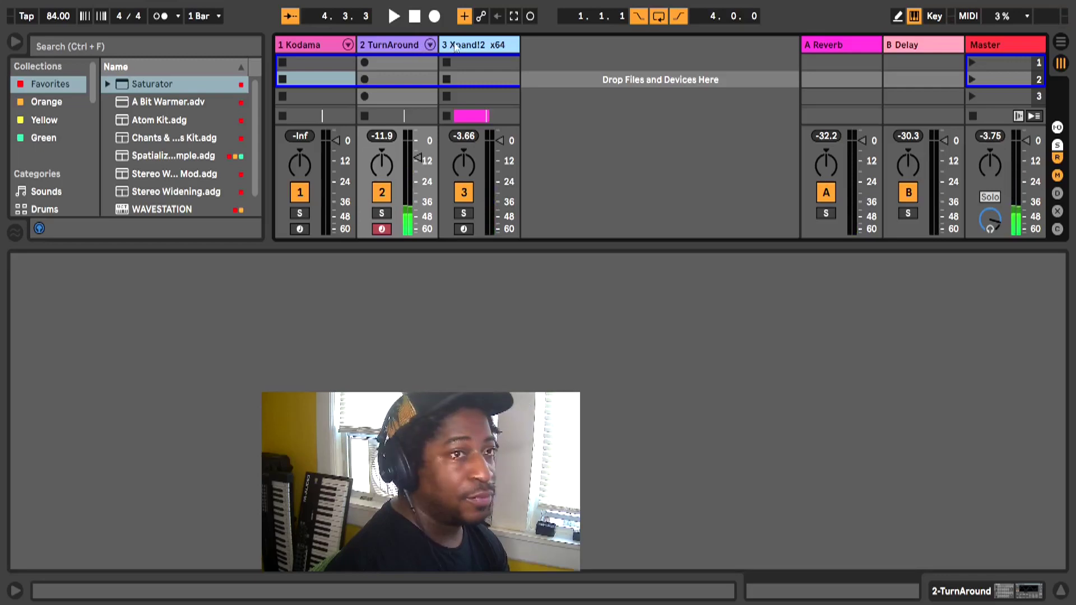
{"action": "left_click", "coordinate": [1060, 46]}
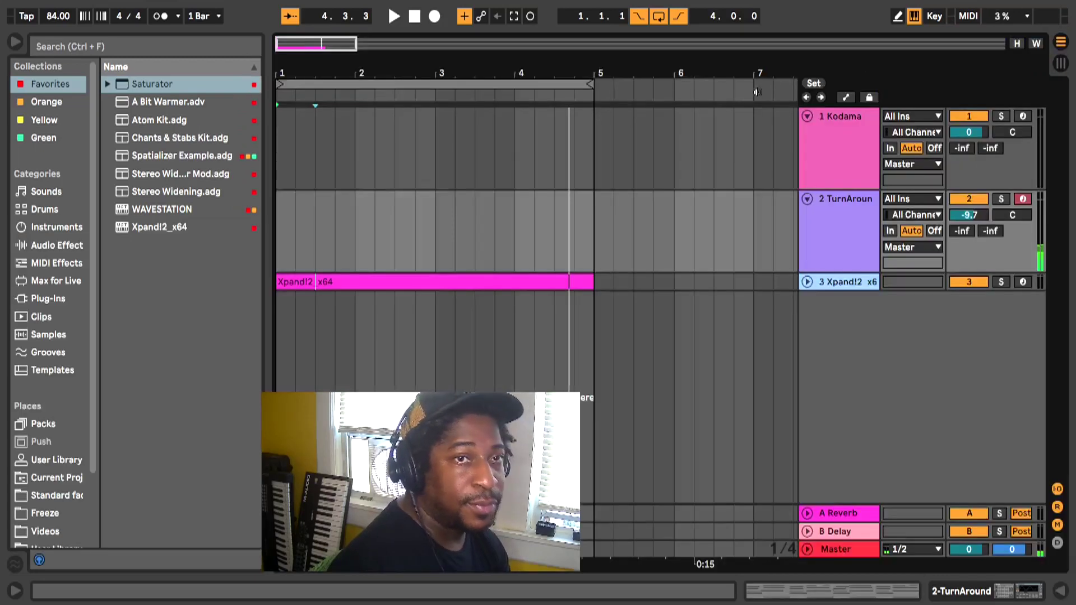
{"action": "left_click", "coordinate": [846, 132]}
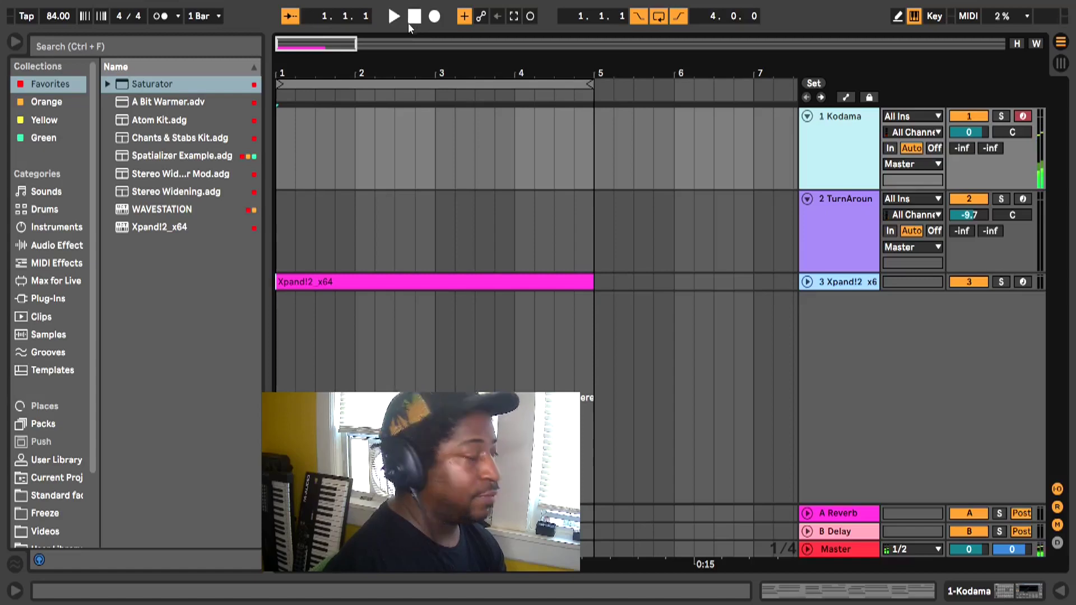
{"action": "left_click", "coordinate": [436, 17]}
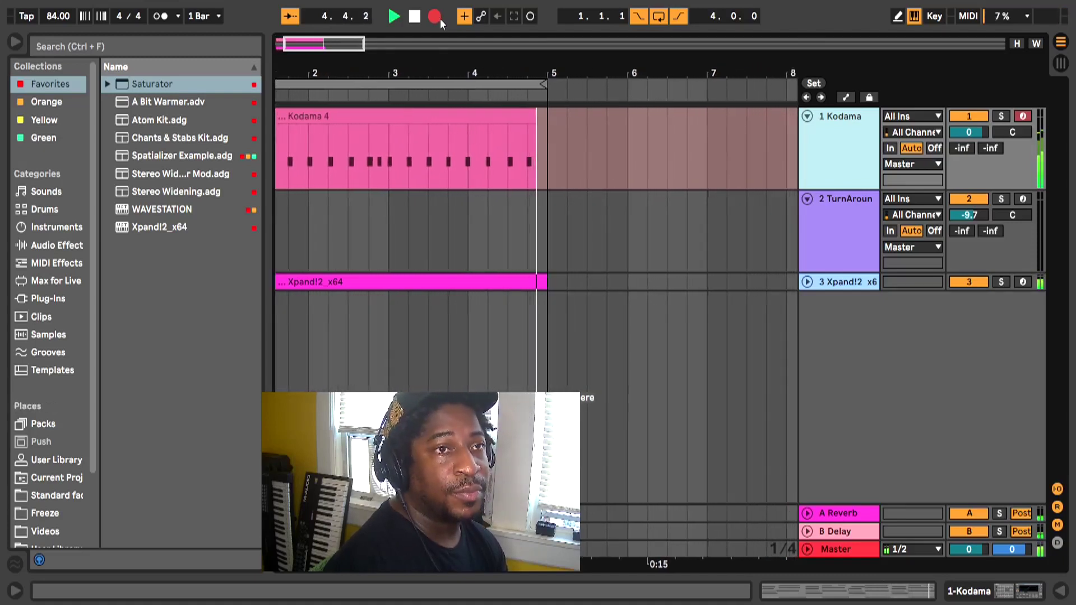
{"action": "left_click", "coordinate": [440, 19]}
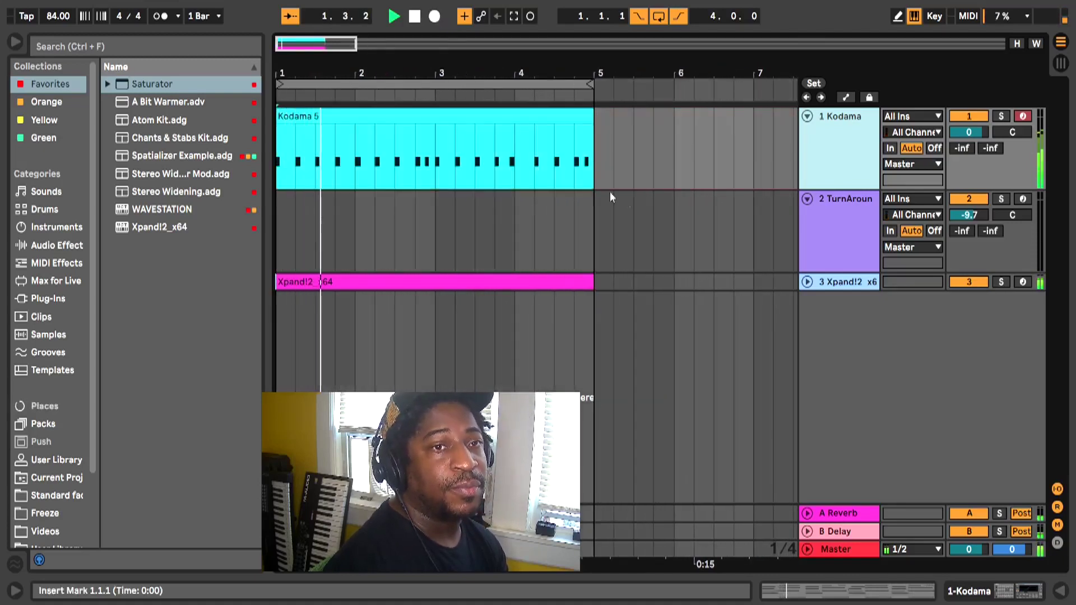
Arm the TurnAround track and lower the Kodama track's volume to -4.0 dB
{"action": "left_click", "coordinate": [1022, 199]}
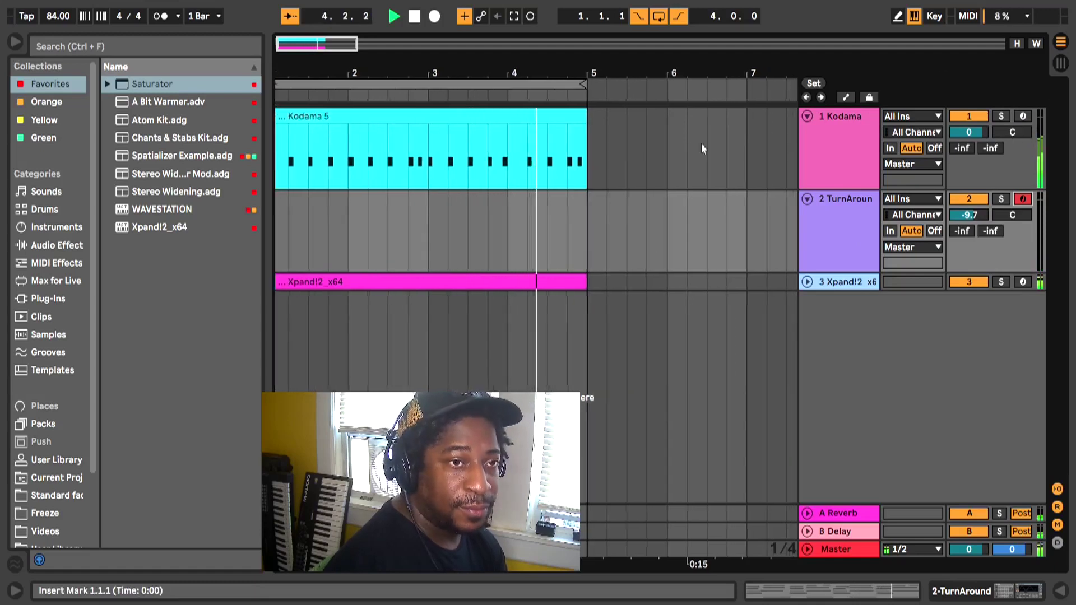
{"action": "double_click", "coordinate": [509, 117]}
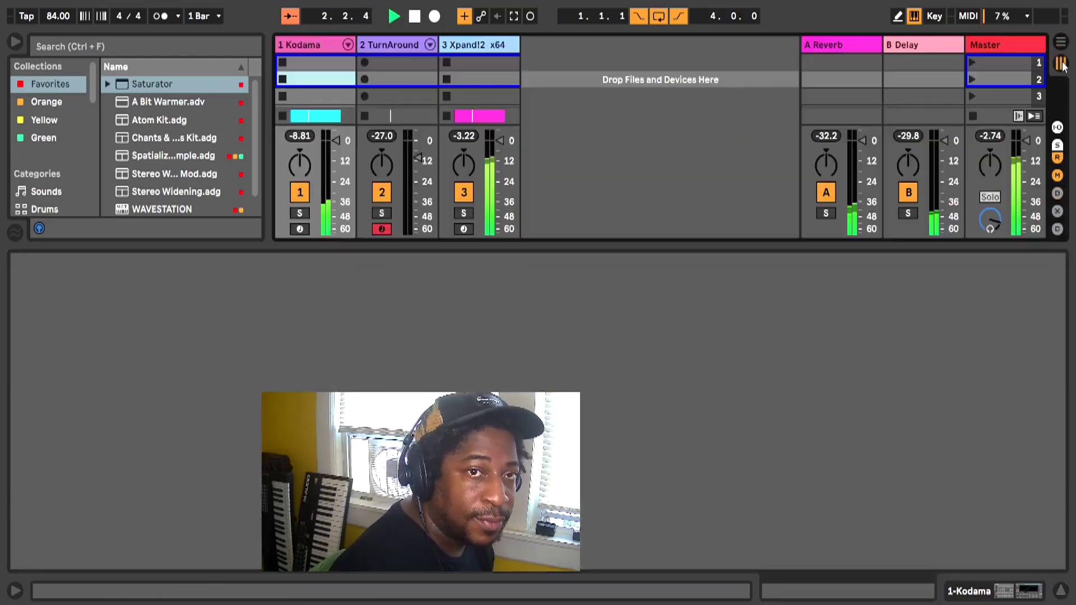
{"action": "key", "text": "Tab"}
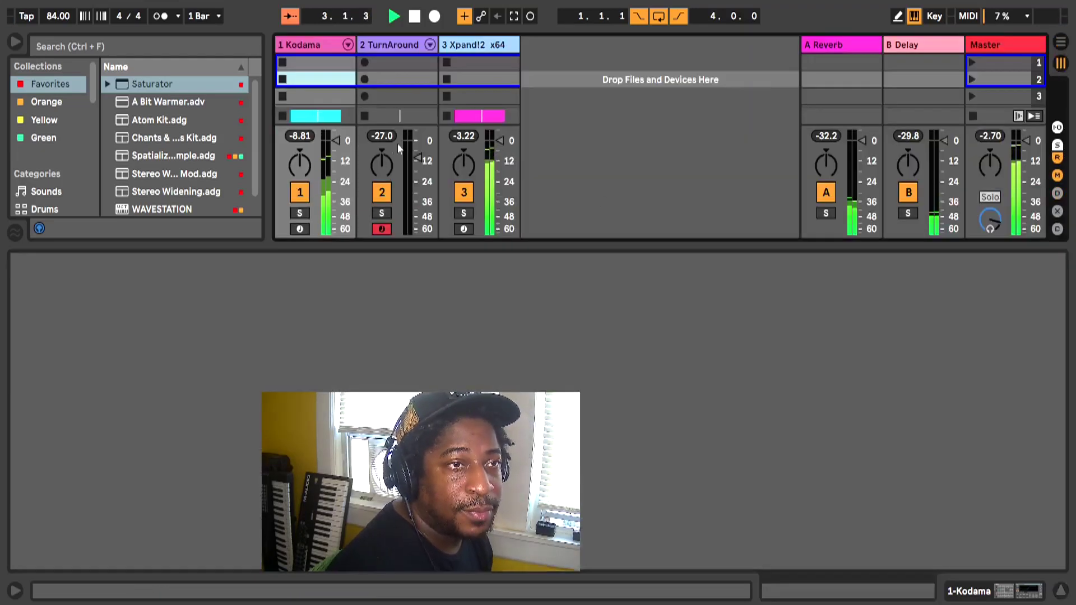
{"action": "left_click_drag", "start_coordinate": [338, 145], "coordinate": [338, 151]}
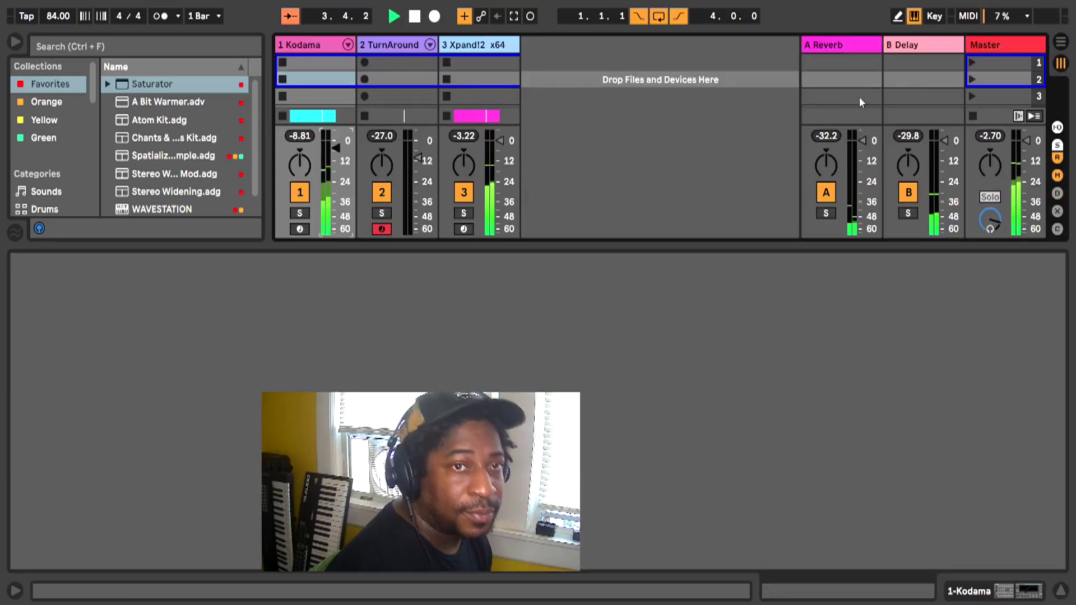
{"action": "key", "text": "Tab"}
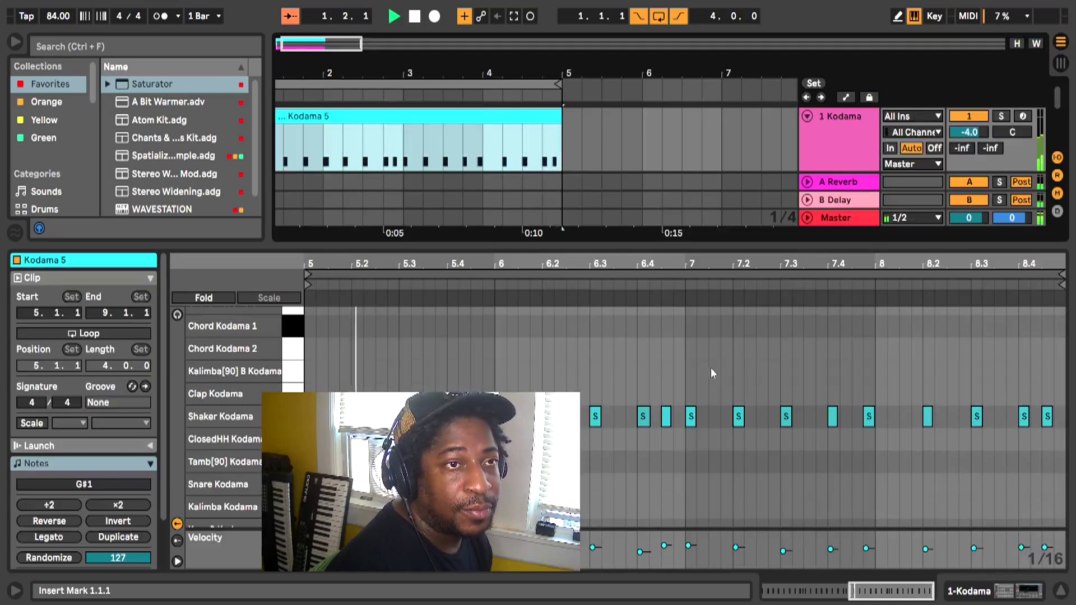
In the Kodama clip, delete the extra shaker note near 6.4.3 and move the note just before bar 8 to 8.1.1
{"action": "double_click", "coordinate": [667, 422]}
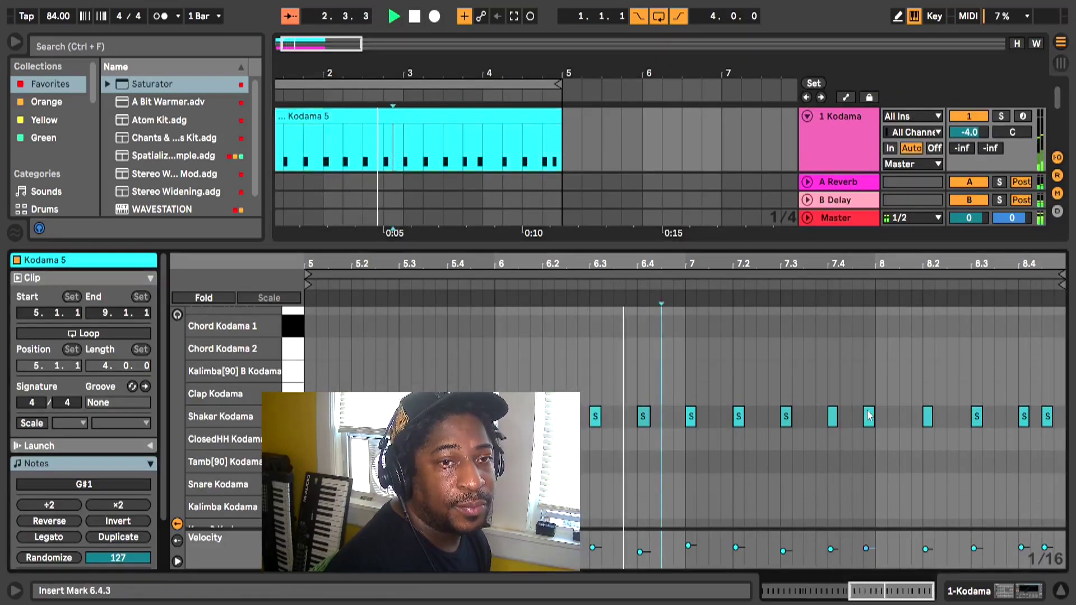
{"action": "left_click_drag", "start_coordinate": [869, 417], "coordinate": [882, 425]}
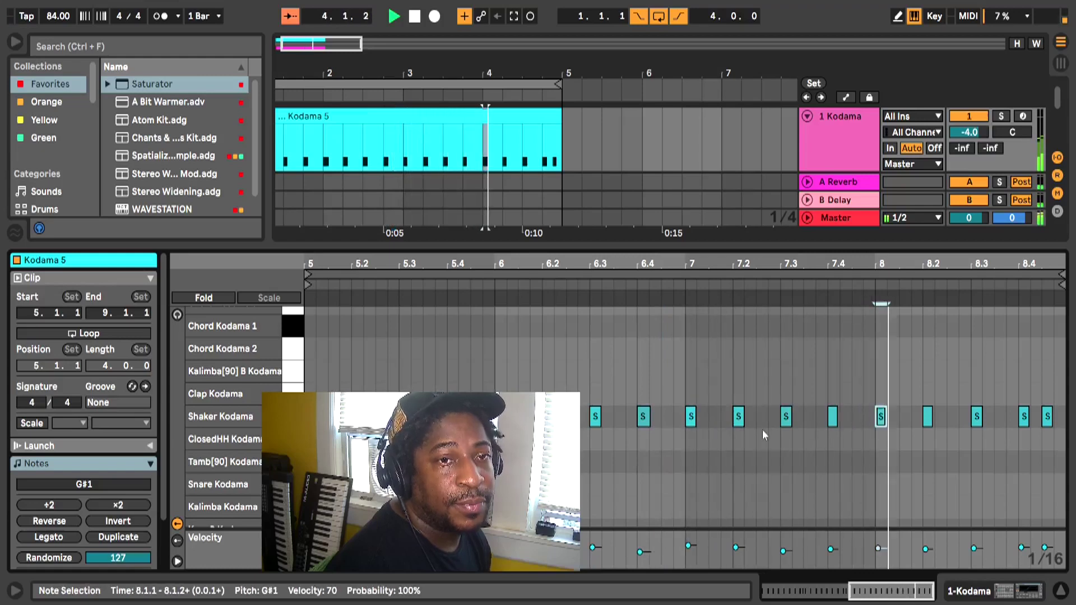
{"action": "left_click", "coordinate": [1061, 591]}
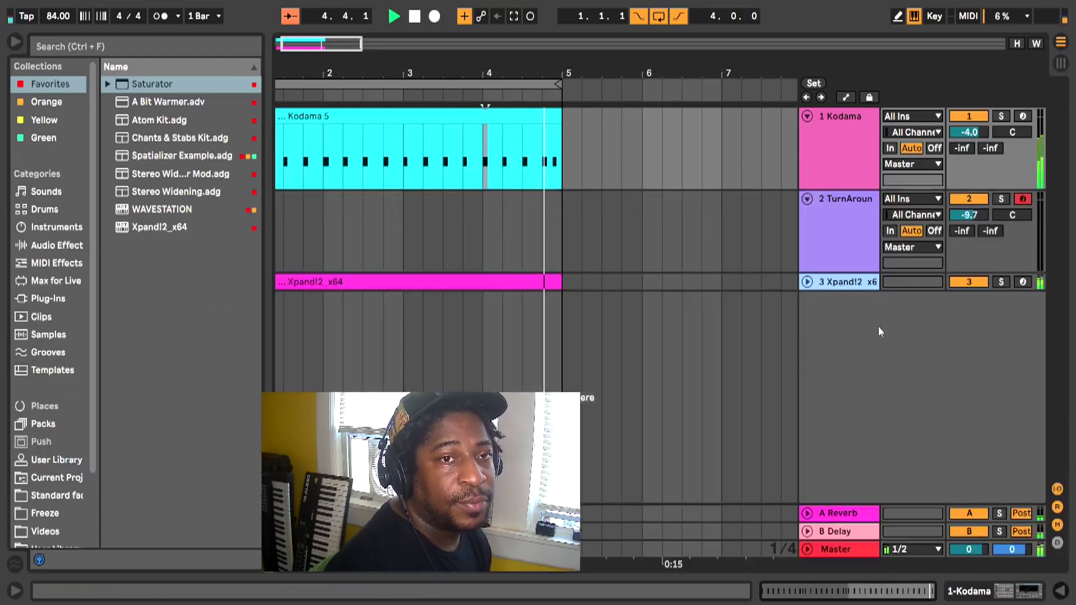
Record a four-bar part on the TurnAround track and reduce the track's height
{"action": "left_click", "coordinate": [857, 245]}
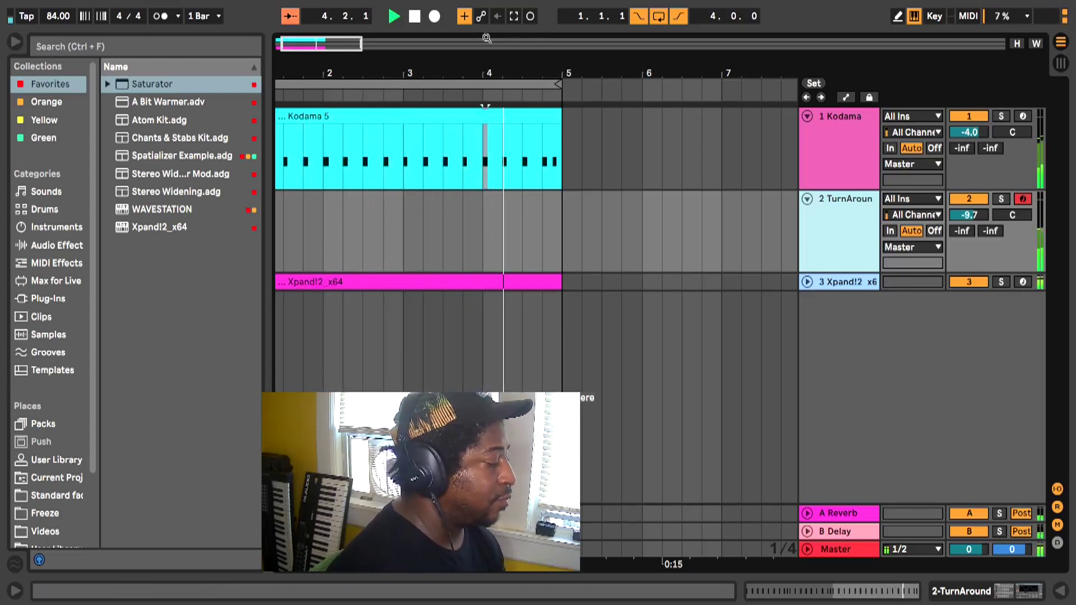
{"action": "left_click", "coordinate": [415, 17]}
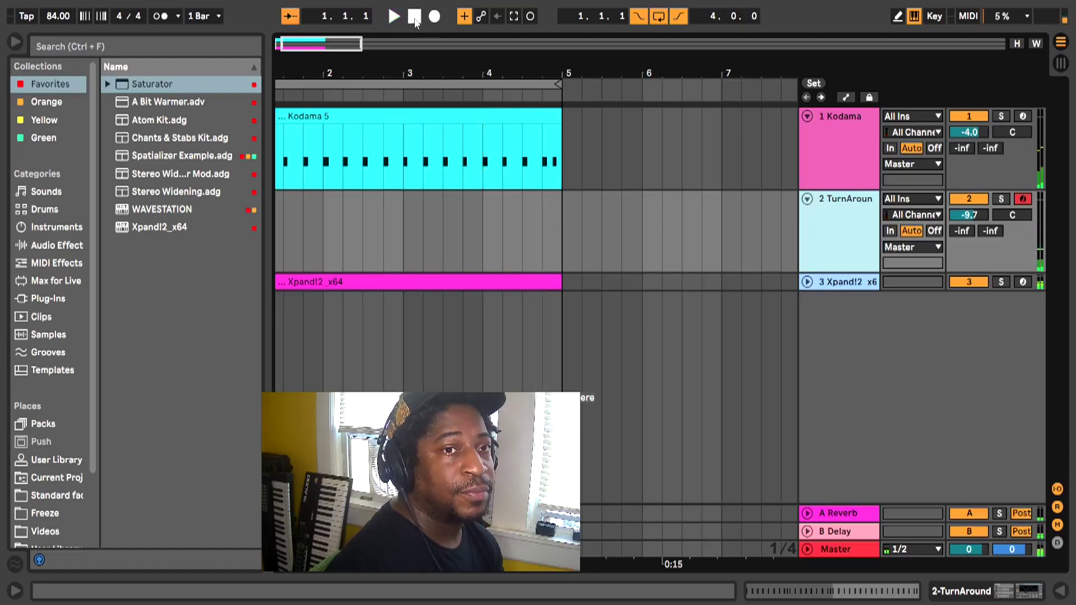
{"action": "left_click", "coordinate": [440, 18]}
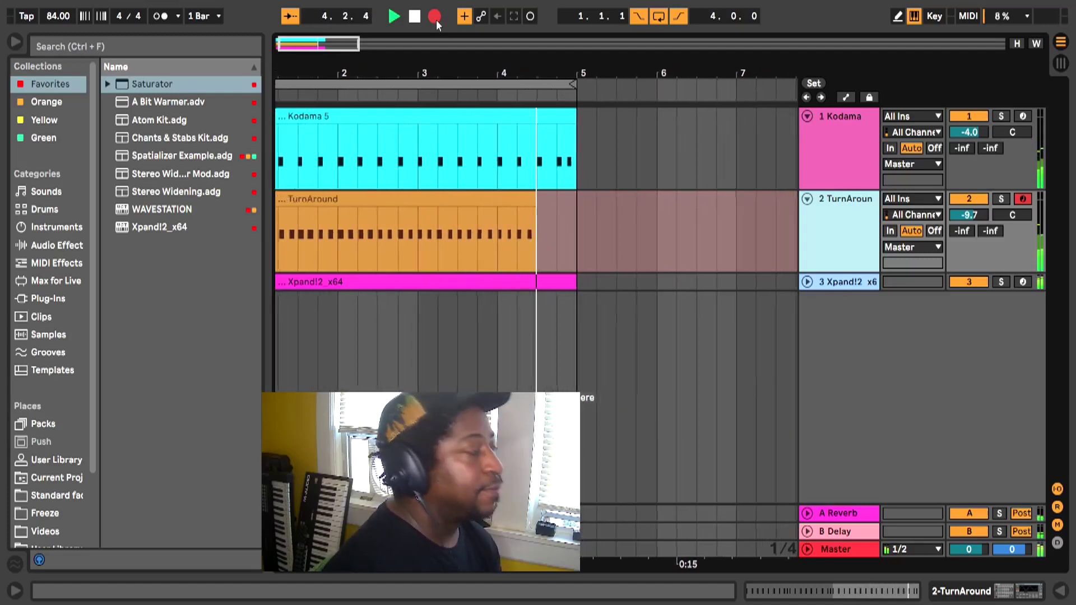
{"action": "left_click", "coordinate": [435, 16]}
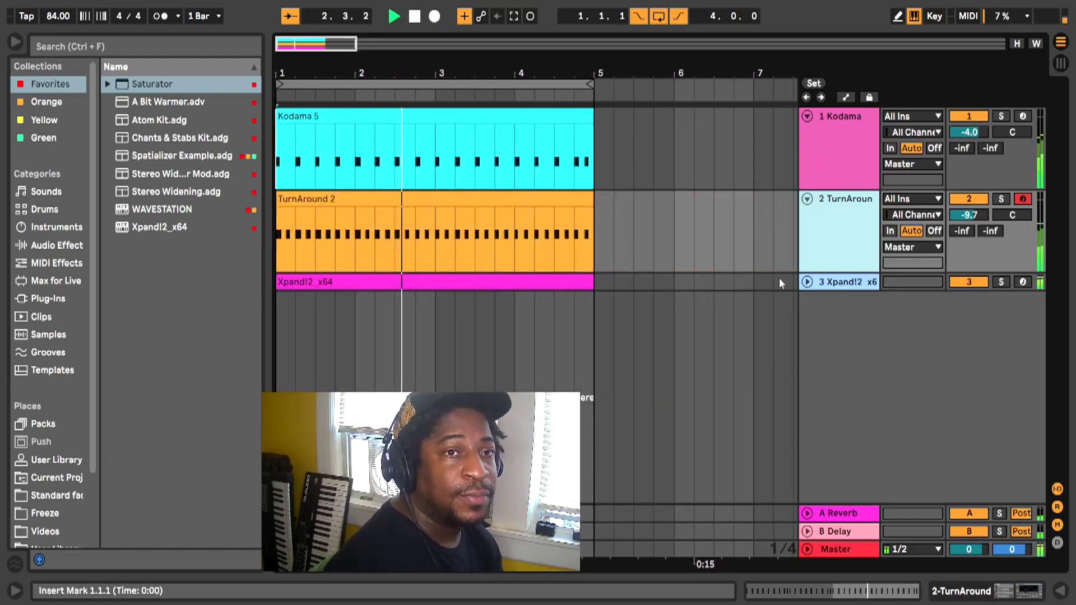
{"action": "left_click_drag", "start_coordinate": [807, 271], "coordinate": [807, 241]}
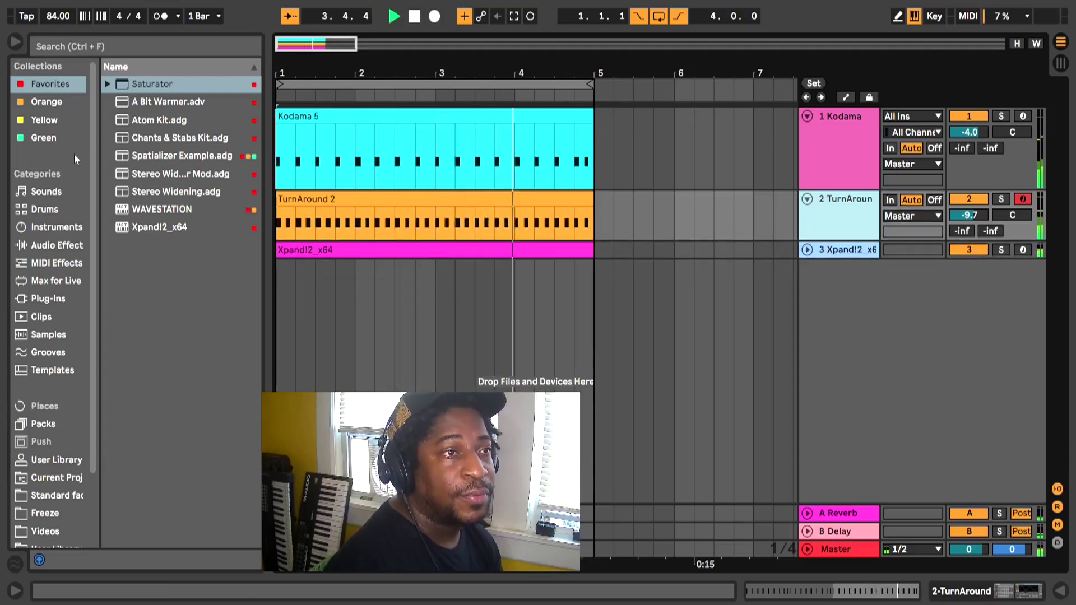
Stop playback and load the Equator x64 plug-in instrument on a new track
{"action": "left_click", "coordinate": [50, 300]}
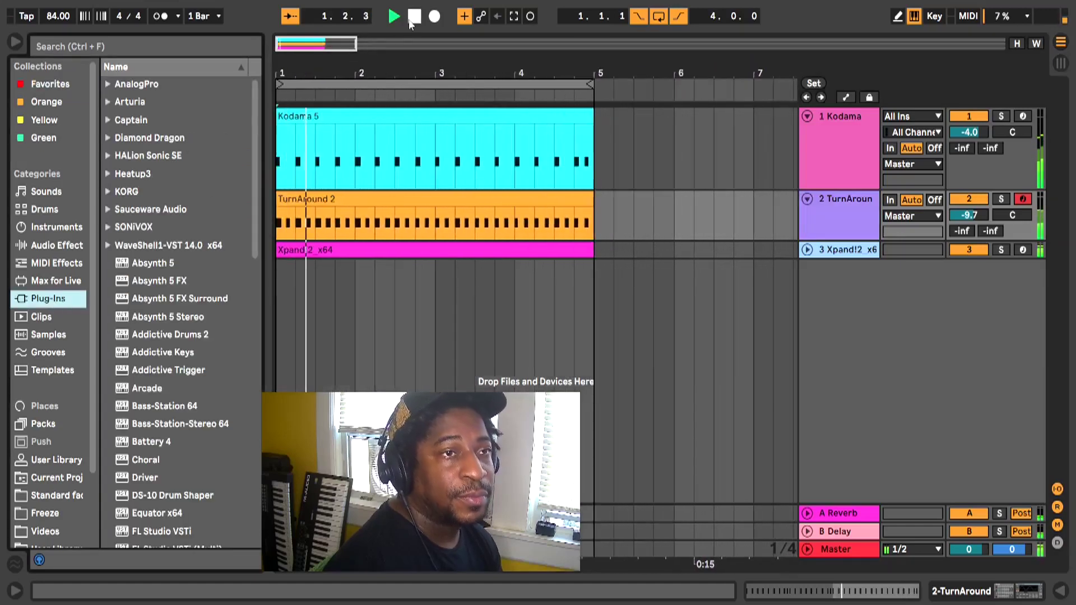
{"action": "key", "text": "space"}
{"action": "scroll", "coordinate": [197, 326], "scroll_direction": "down", "scroll_amount": 10}
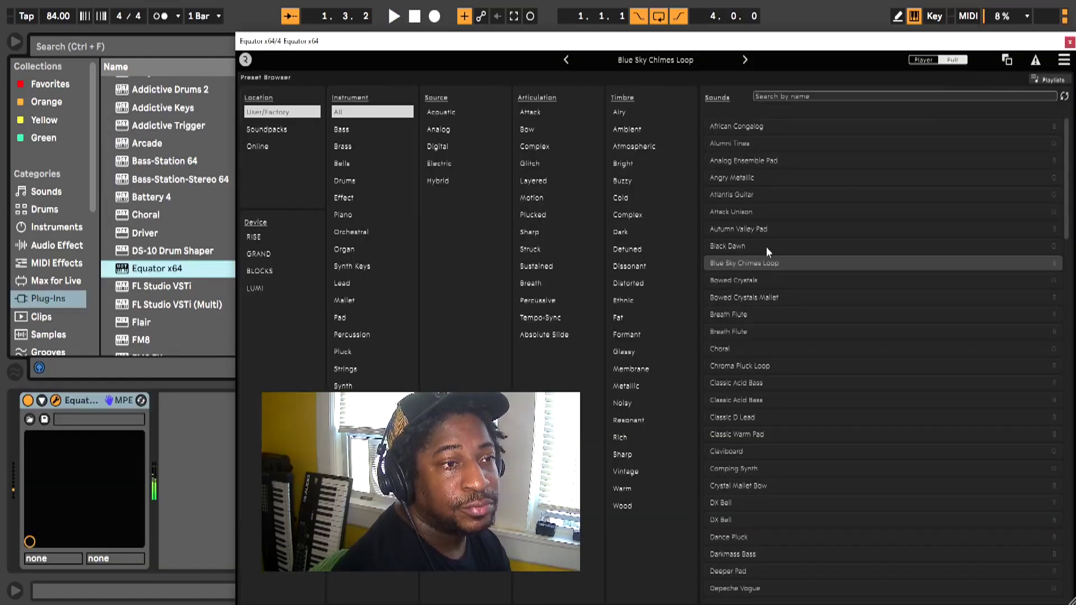
Try the Black Dawn preset in Equator, switch to Breath Flute, and close the plug-in window
{"action": "left_click", "coordinate": [766, 247]}
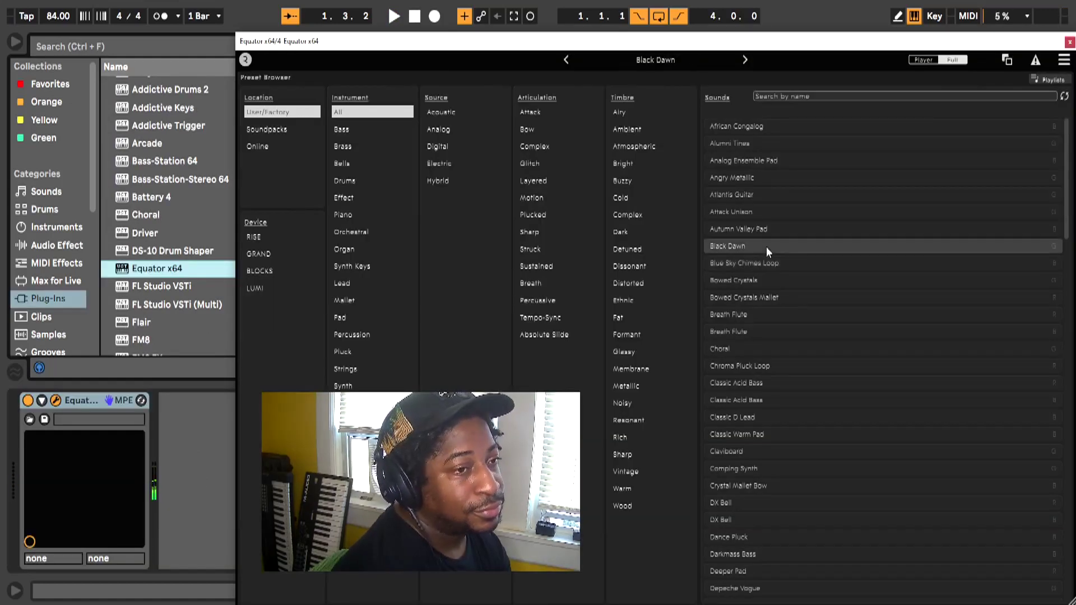
{"action": "left_click", "coordinate": [757, 331]}
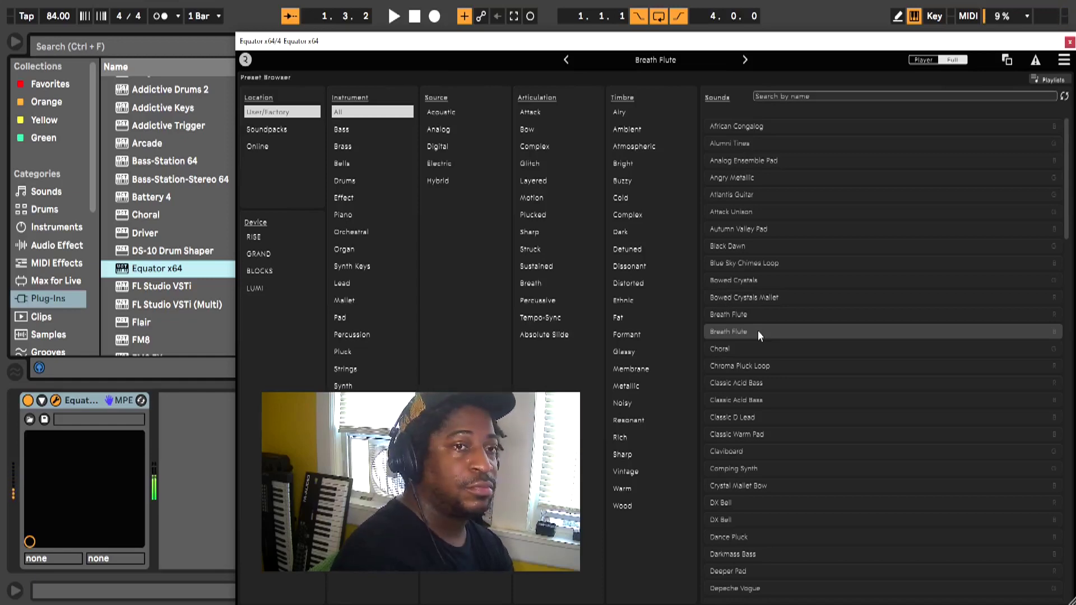
{"action": "left_click_drag", "start_coordinate": [1067, 48], "coordinate": [990, 58]}
{"action": "left_click", "coordinate": [989, 53]}
Briefly play the arrangement, collapse the TurnAround track, and enlarge the Equator x64 track's height
{"action": "left_click", "coordinate": [395, 16]}
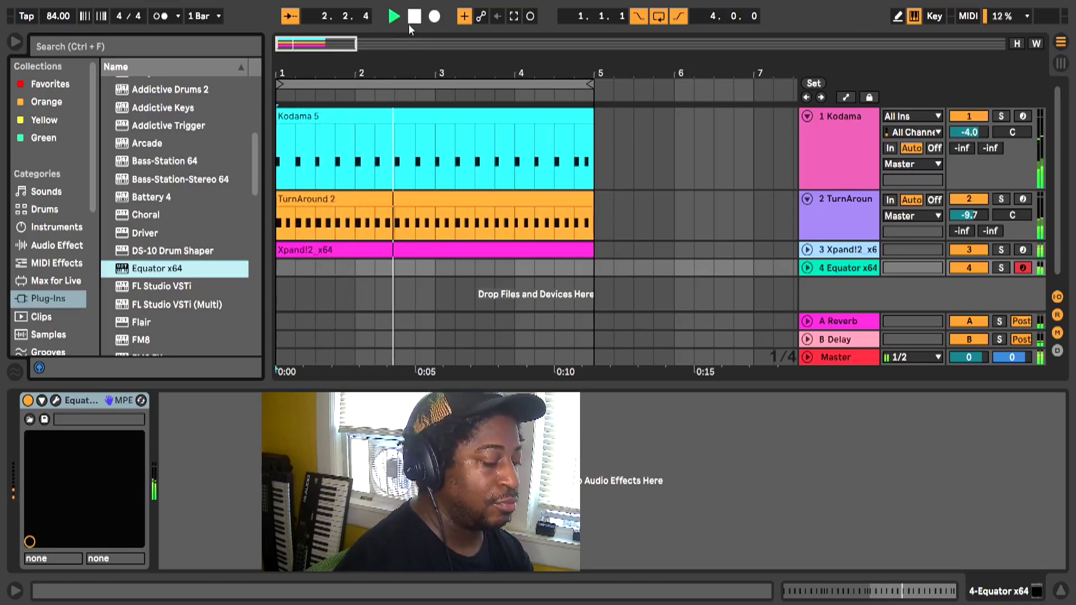
{"action": "left_click", "coordinate": [413, 19]}
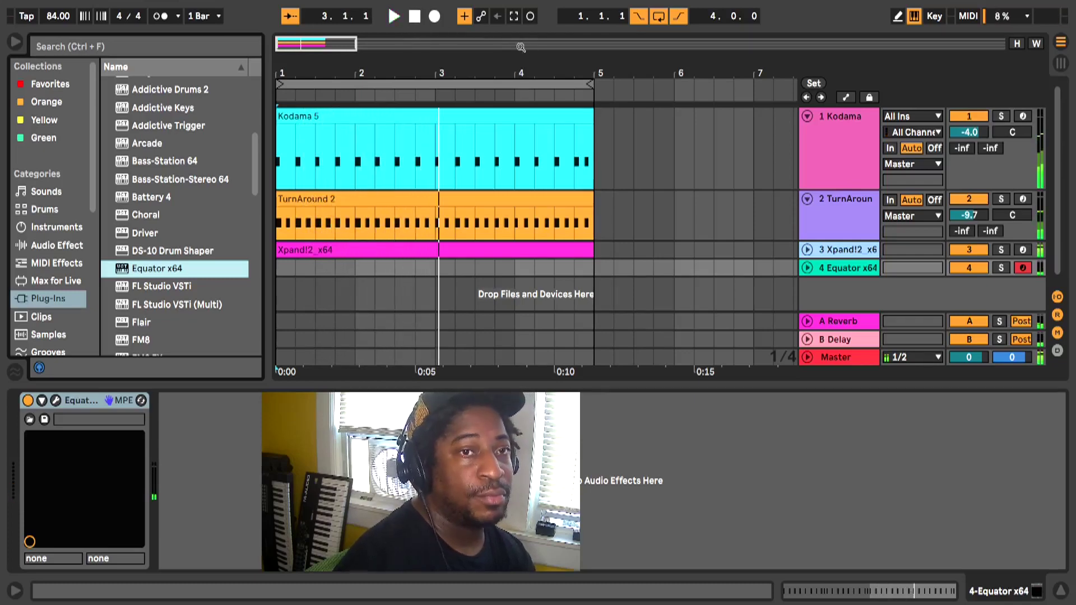
{"action": "scroll", "coordinate": [579, 228], "scroll_direction": "down", "scroll_amount": 1}
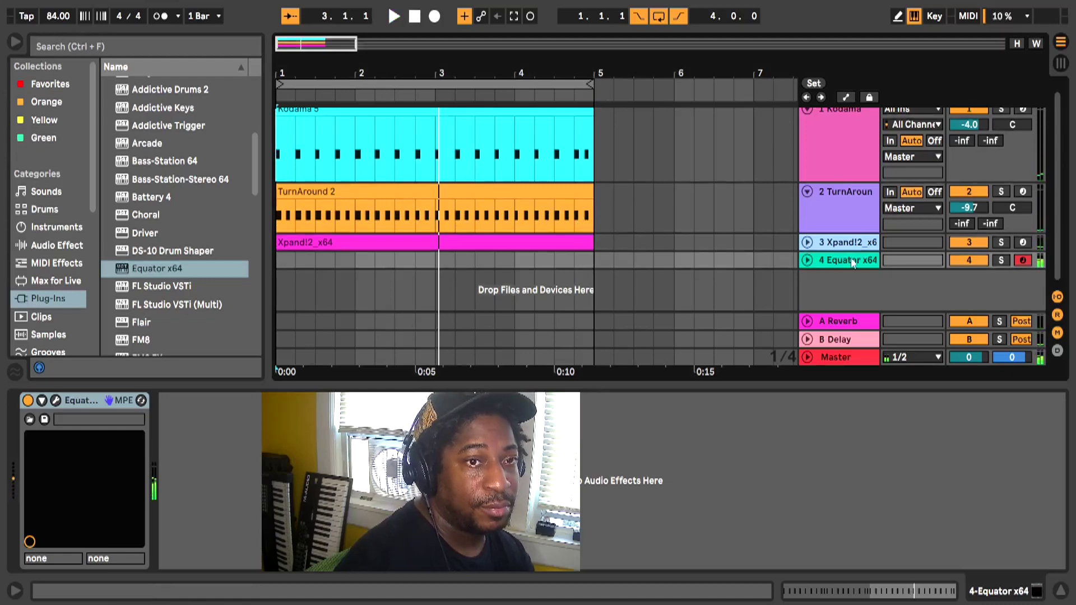
{"action": "left_click_drag", "start_coordinate": [858, 232], "coordinate": [861, 197]}
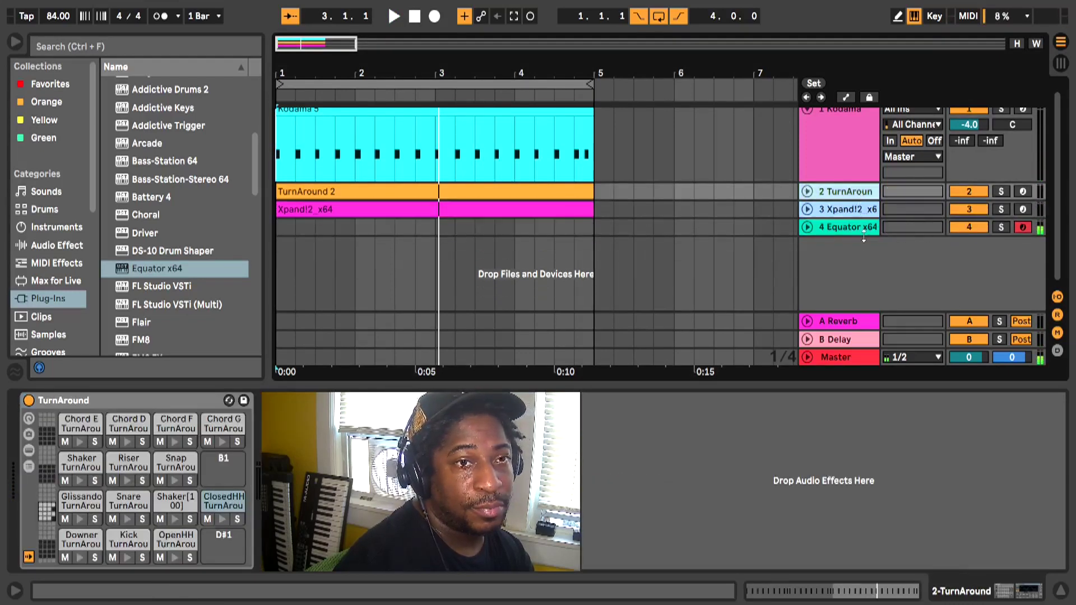
{"action": "left_click_drag", "start_coordinate": [872, 232], "coordinate": [875, 283]}
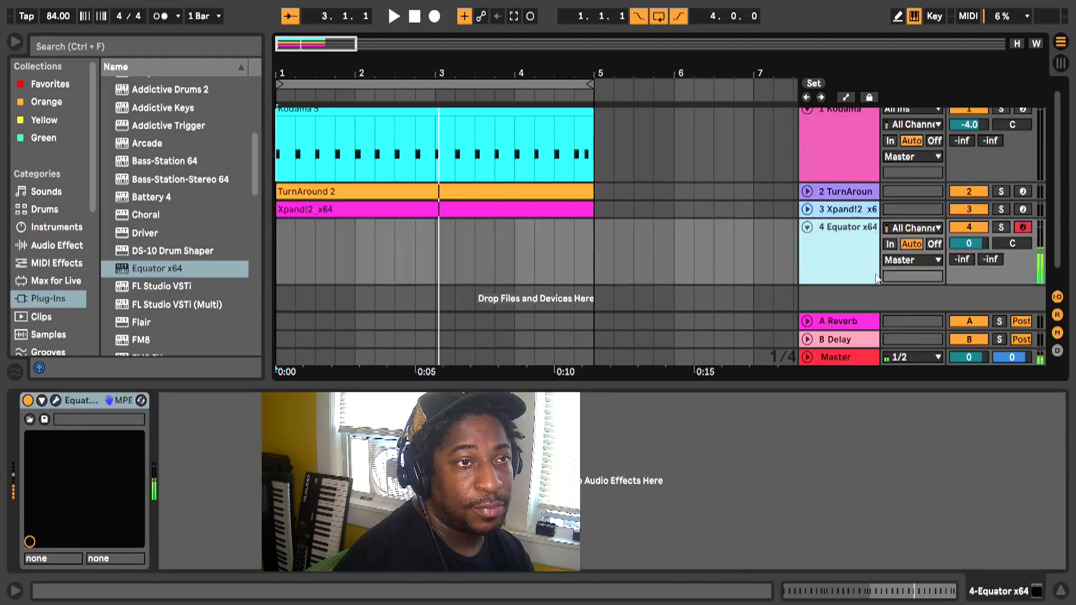
Record a four-bar part on the Equator x64 track, listen back to it and stop playback
{"action": "left_click", "coordinate": [434, 16]}
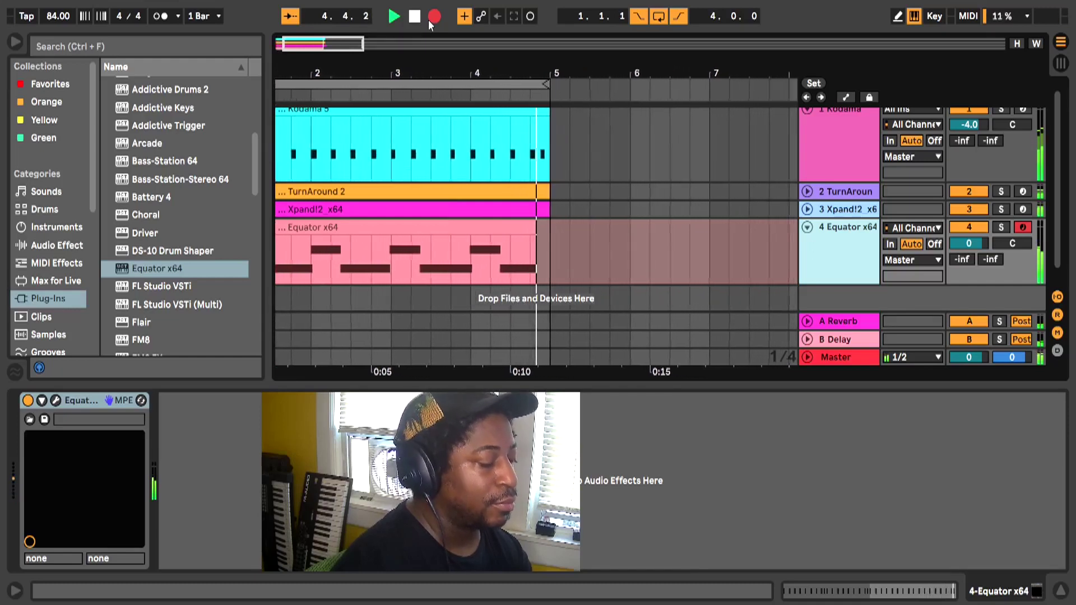
{"action": "left_click", "coordinate": [435, 16]}
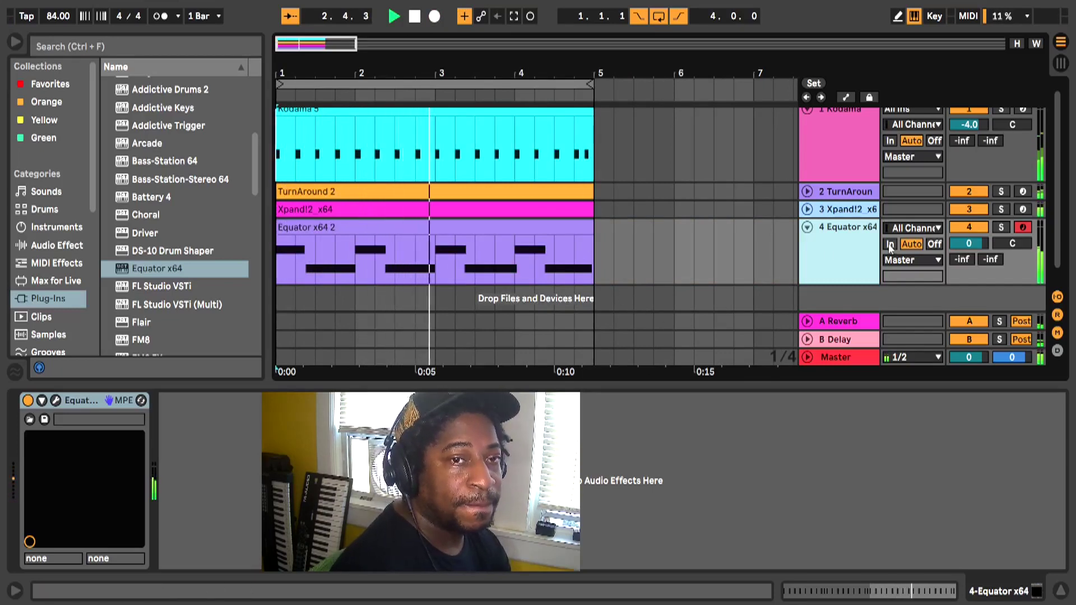
{"action": "scroll", "coordinate": [468, 236], "scroll_direction": "down", "scroll_amount": 1}
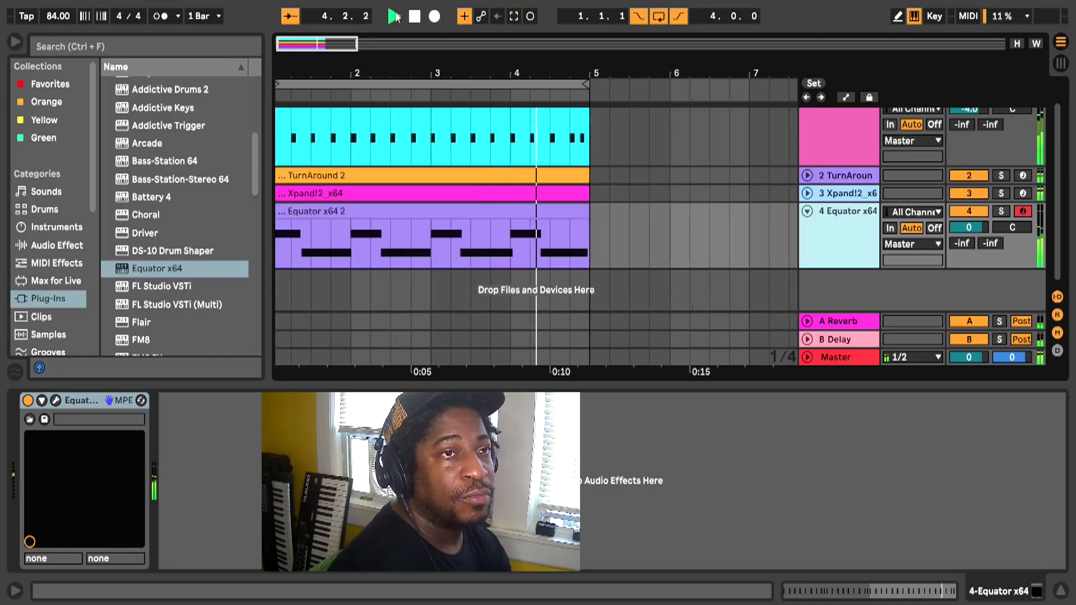
{"action": "left_click", "coordinate": [414, 15]}
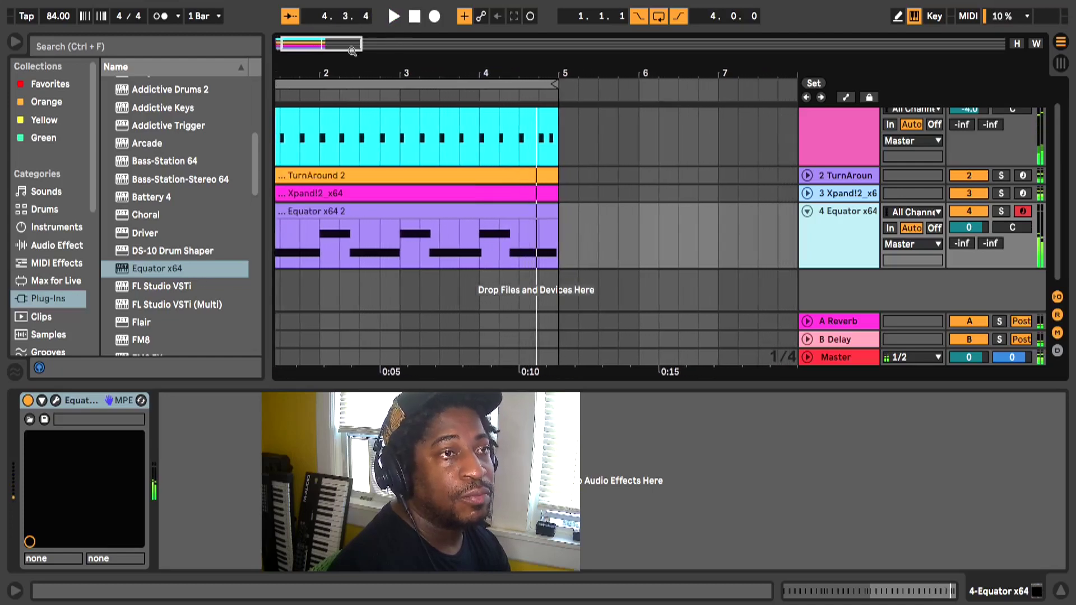
Load the Bass-Station 64 plug-in on a new track and choose the Launchkey mapping
{"action": "left_click", "coordinate": [183, 167]}
{"action": "left_click_drag", "start_coordinate": [262, 264], "coordinate": [276, 285]}
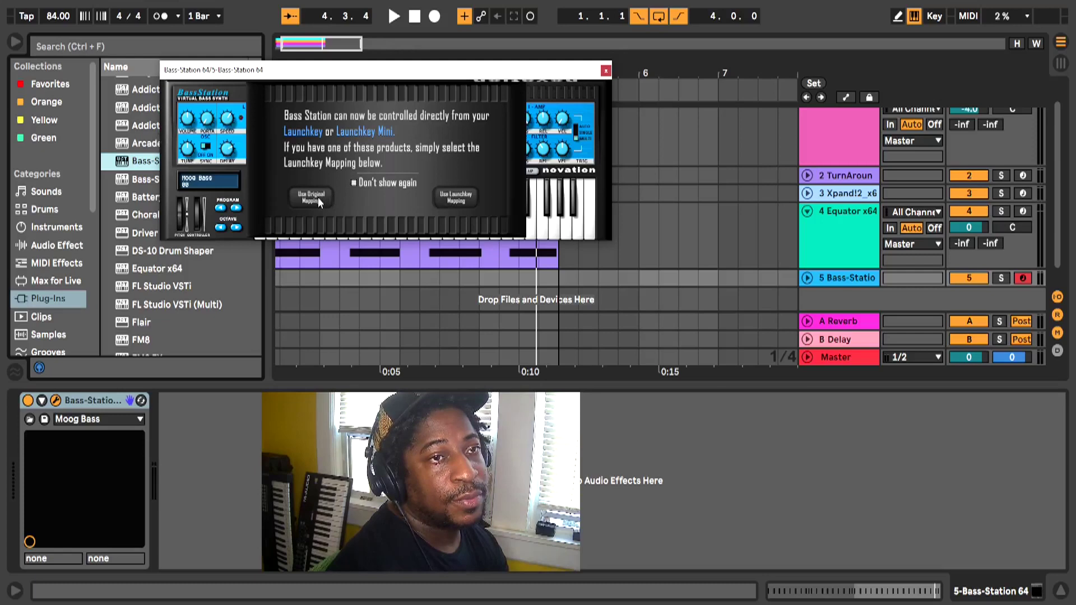
{"action": "left_click", "coordinate": [465, 198]}
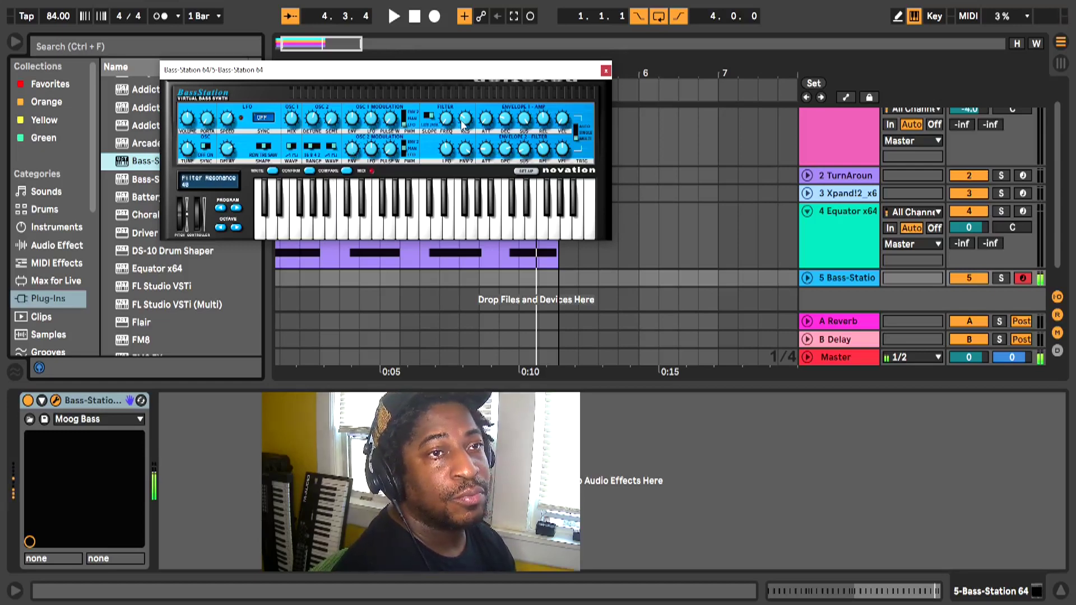
Choose the Soft Bass program in Bass-Station and adjust its filter settings
{"action": "left_click_drag", "start_coordinate": [462, 124], "coordinate": [465, 127]}
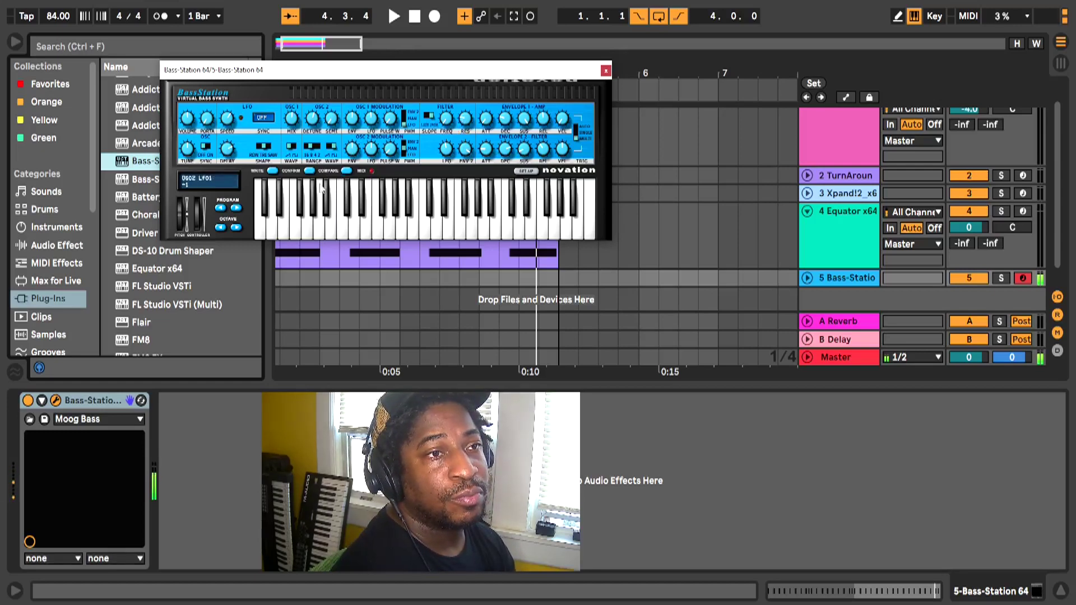
{"action": "left_click", "coordinate": [236, 209]}
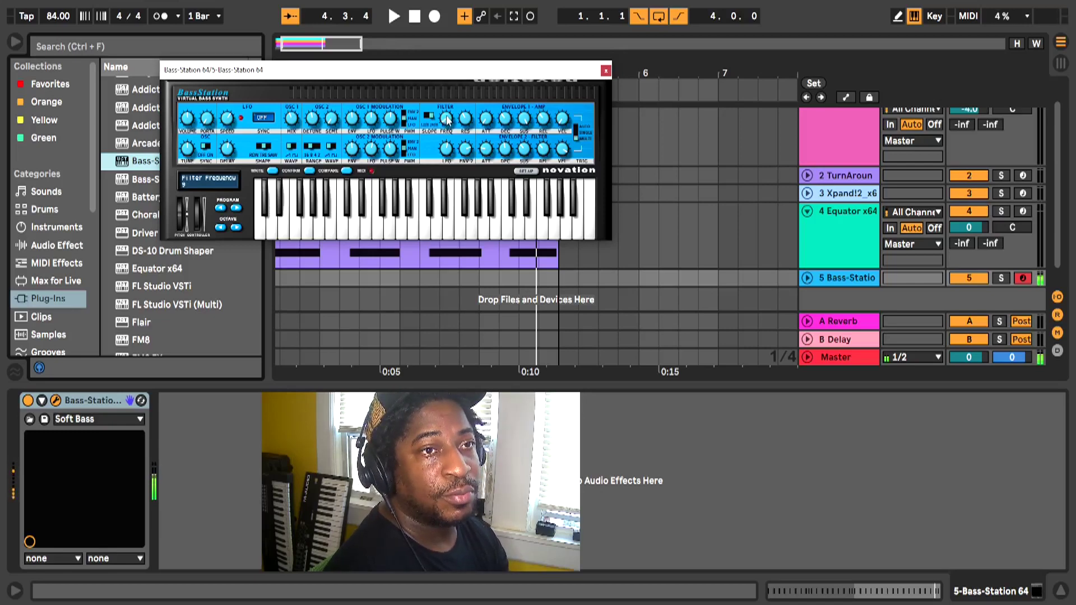
{"action": "left_click_drag", "start_coordinate": [452, 93], "coordinate": [458, 116]}
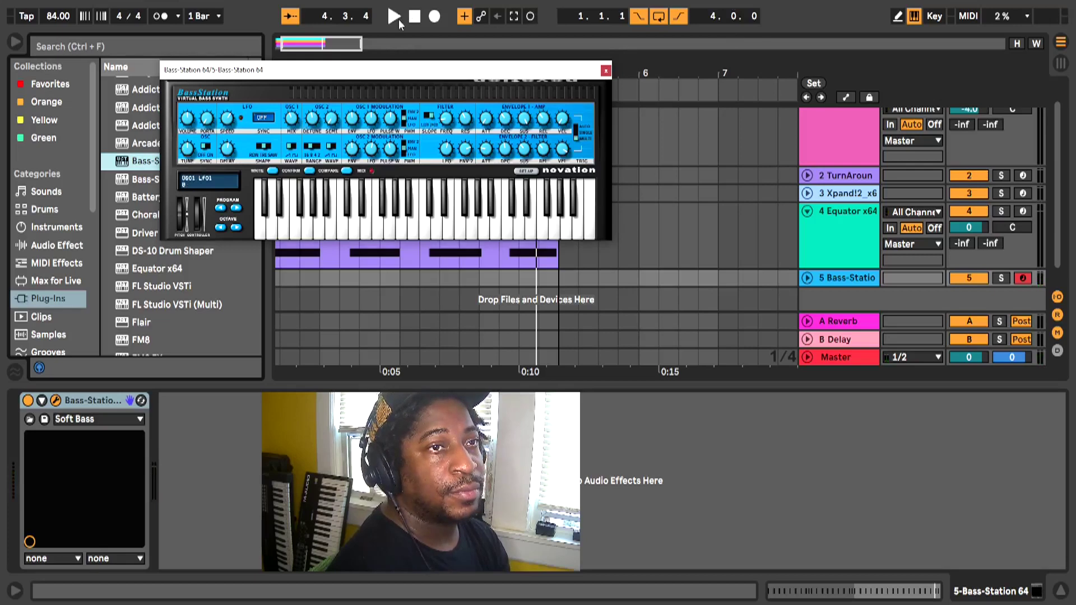
Preview the beat, close the Bass-Station window, and record a four-bar bass part on its track
{"action": "left_click", "coordinate": [398, 19]}
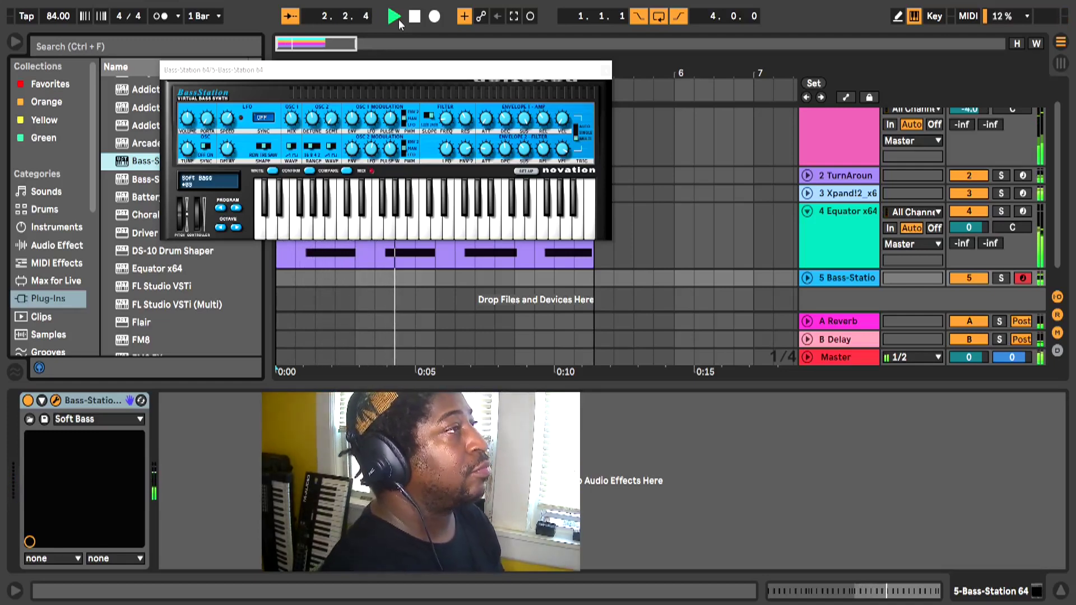
{"action": "left_click", "coordinate": [414, 16]}
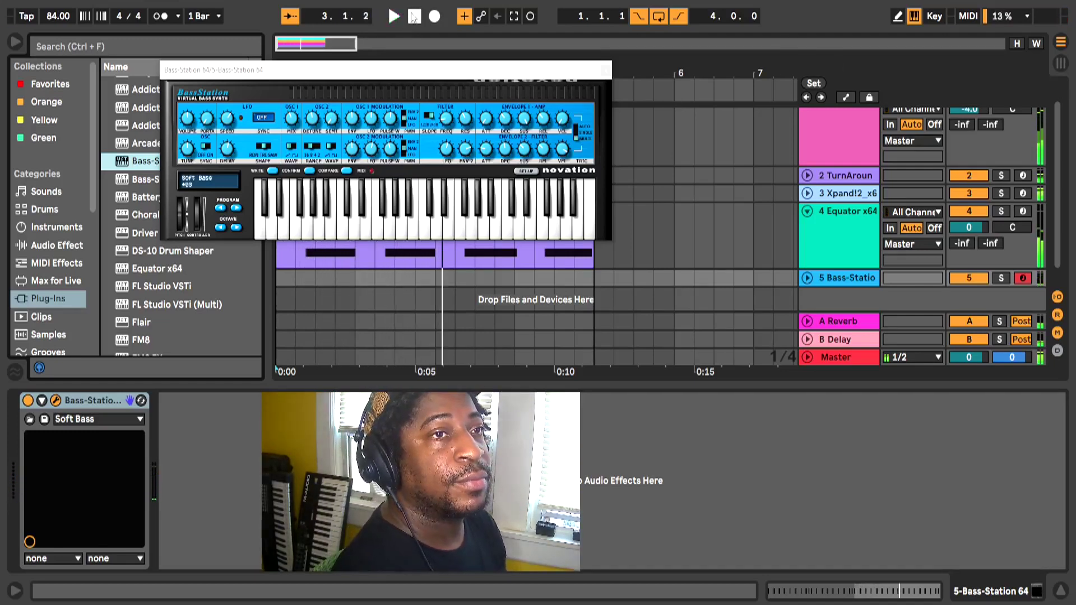
{"action": "left_click", "coordinate": [605, 71]}
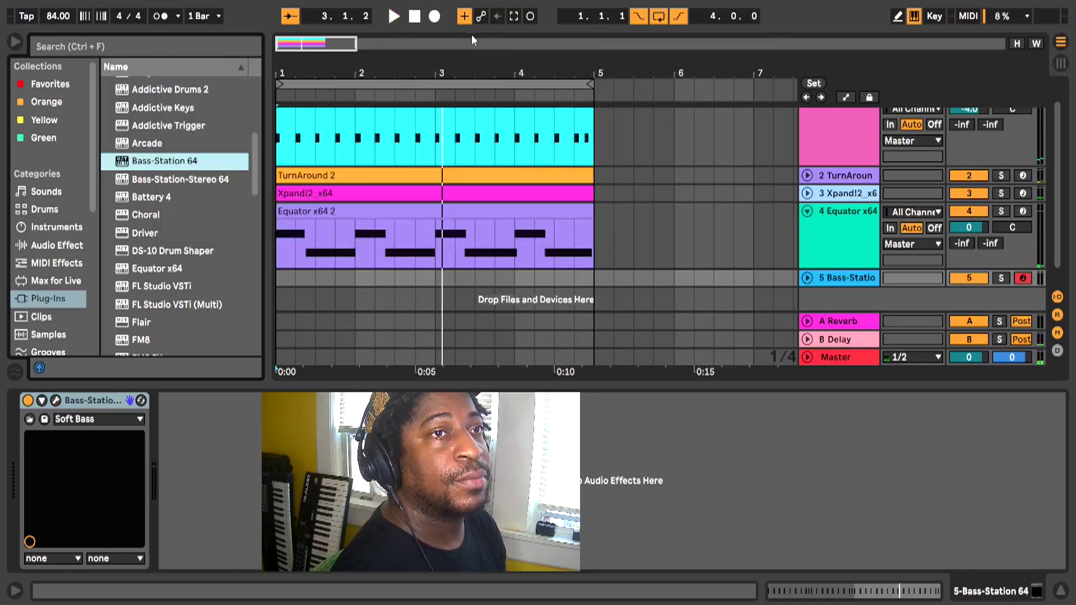
{"action": "left_click", "coordinate": [439, 18]}
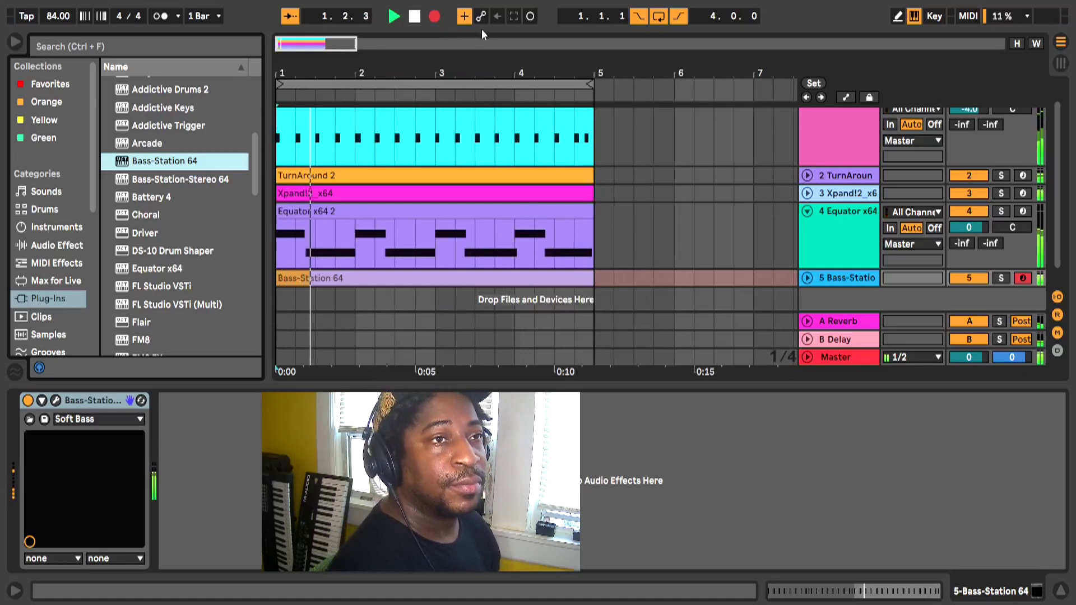
{"action": "left_click", "coordinate": [436, 18]}
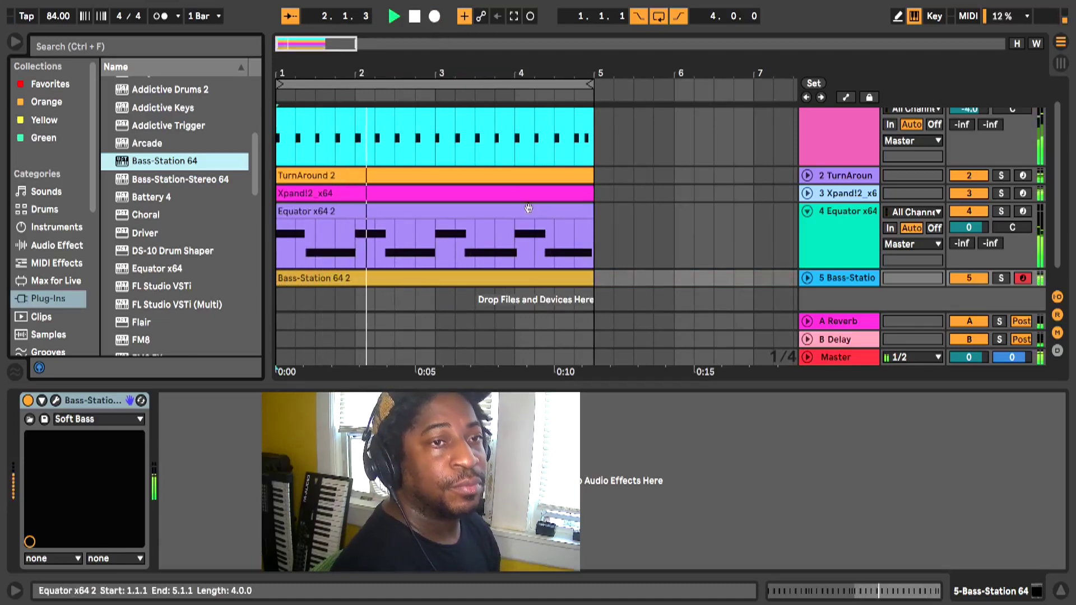
Lower the Kodama track's volume to -11.0 dB and the Equator track's to -1.0 dB, and stop playback
{"action": "left_click", "coordinate": [1061, 64]}
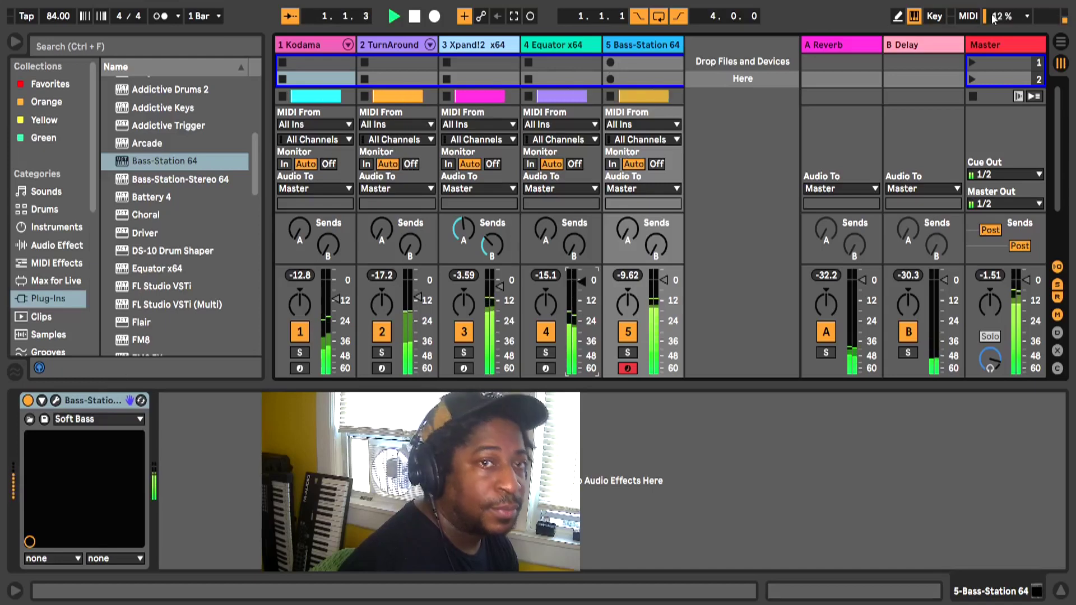
{"action": "key", "text": "Tab"}
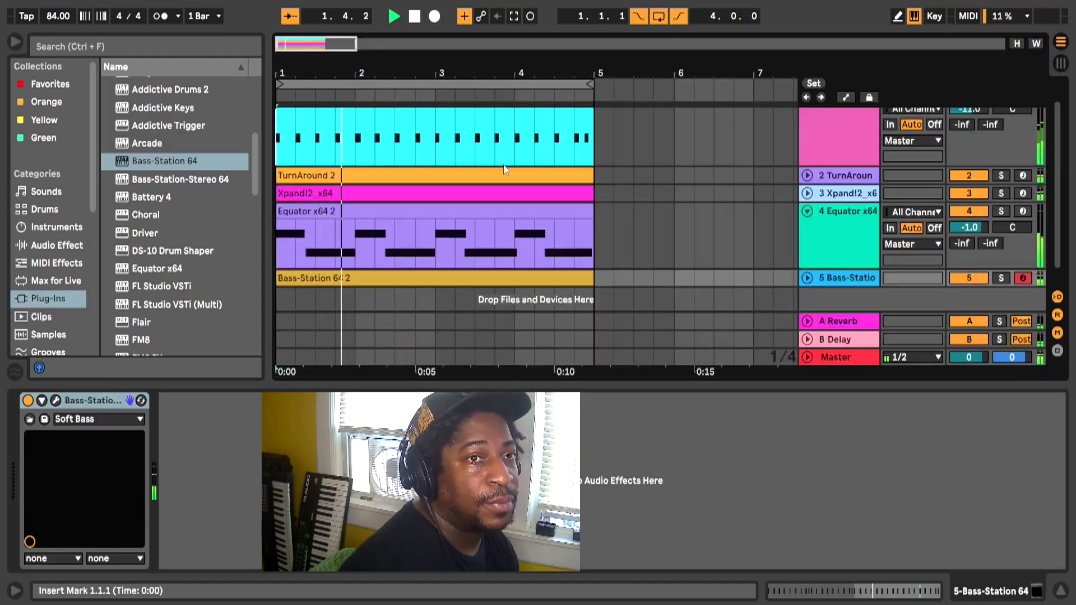
{"action": "scroll", "coordinate": [804, 155], "scroll_direction": "up", "scroll_amount": 1}
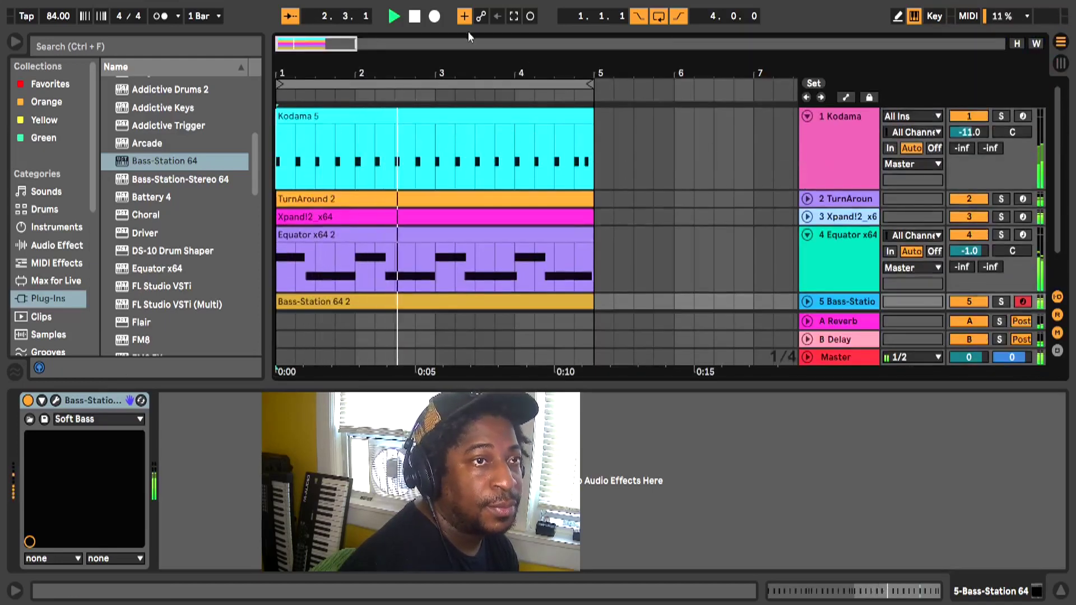
{"action": "left_click", "coordinate": [414, 16]}
Duplicate the Kodama track, leave the armed copy without a clip, and briefly preview the beat
{"action": "right_click", "coordinate": [835, 156]}
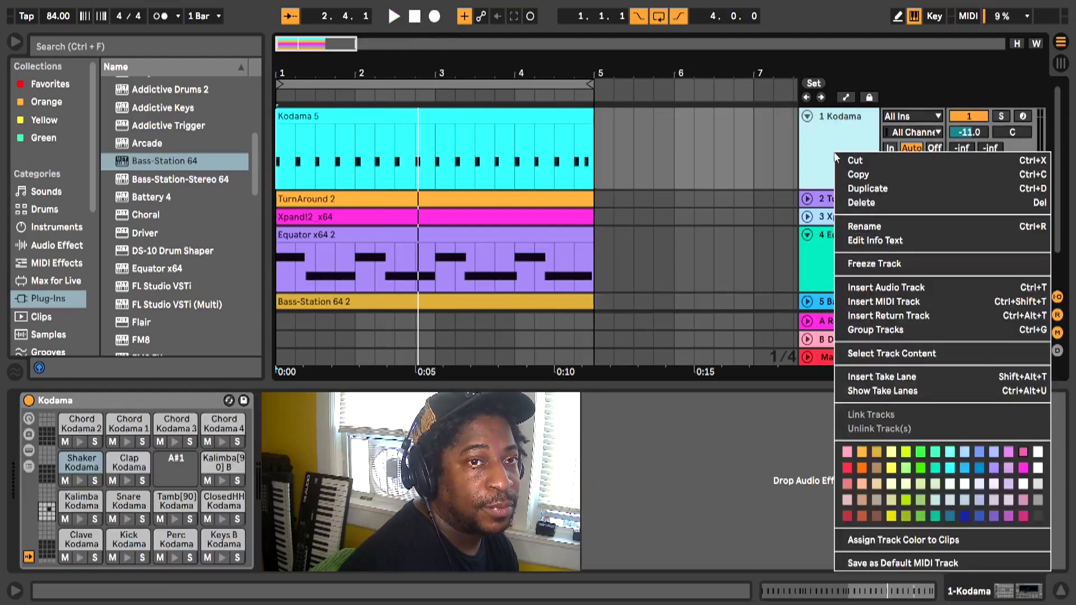
{"action": "left_click", "coordinate": [897, 188]}
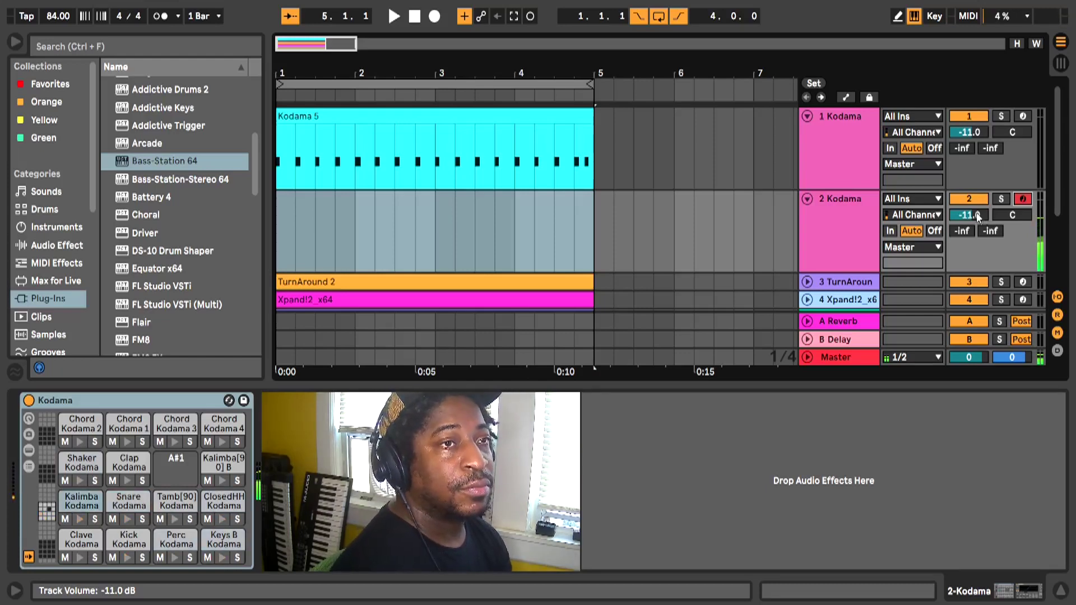
{"action": "left_click", "coordinate": [397, 21]}
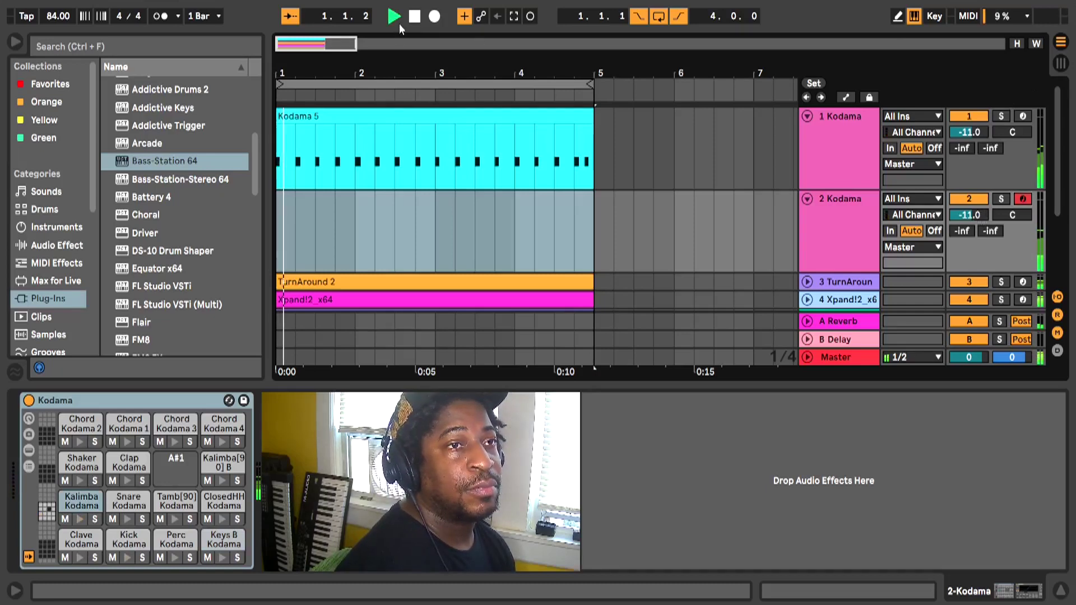
{"action": "left_click", "coordinate": [414, 17]}
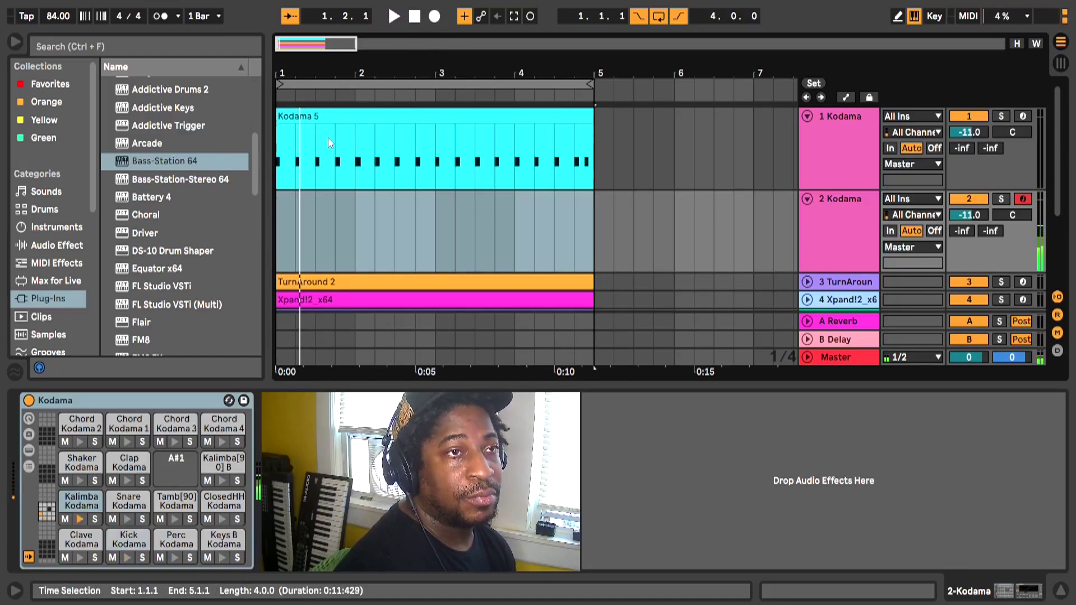
Raise the duplicated Kodama track's volume to about 0 dB while the beat plays, and stop playback
{"action": "left_click", "coordinate": [394, 16]}
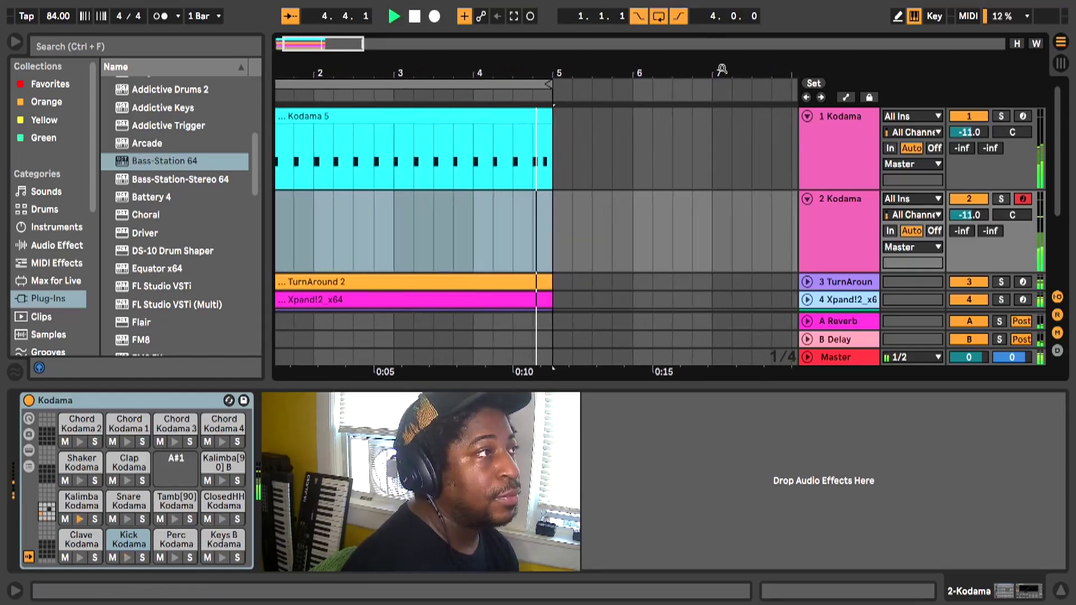
{"action": "left_click", "coordinate": [1061, 64]}
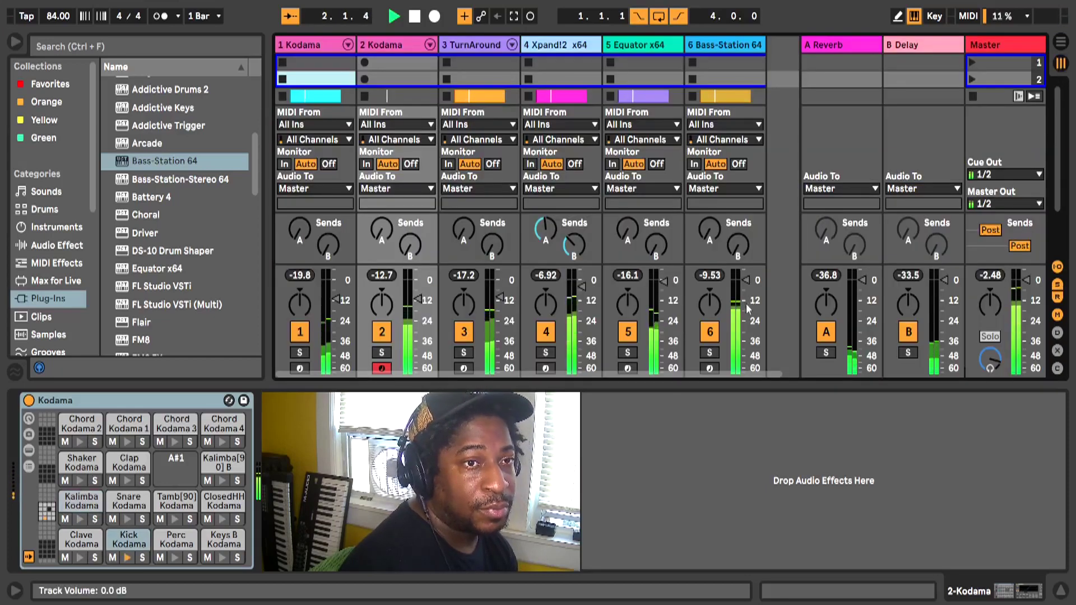
{"action": "left_click_drag", "start_coordinate": [429, 310], "coordinate": [425, 291]}
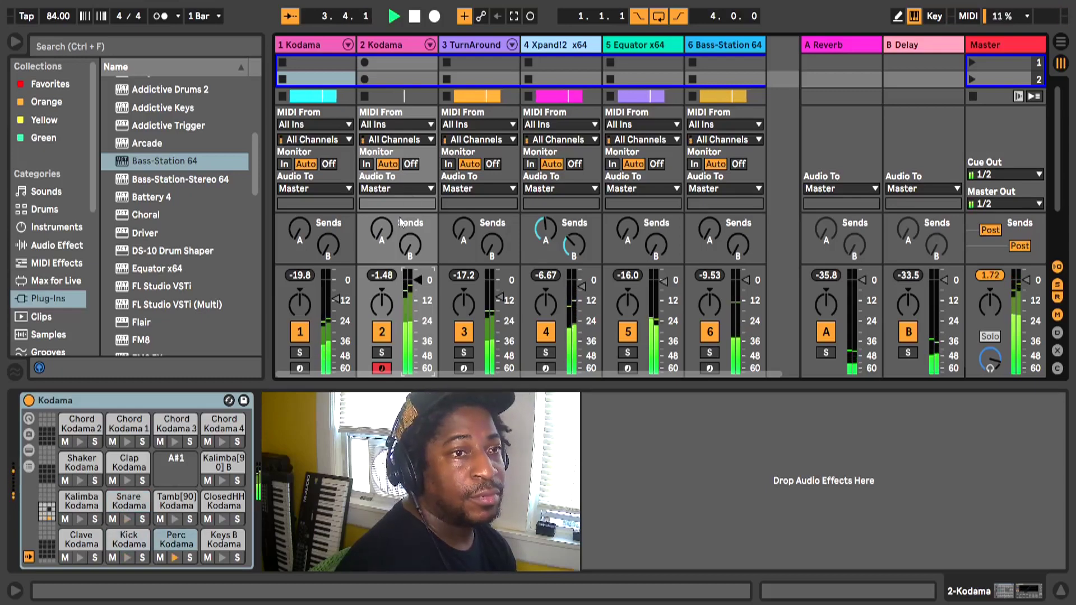
{"action": "left_click", "coordinate": [414, 17]}
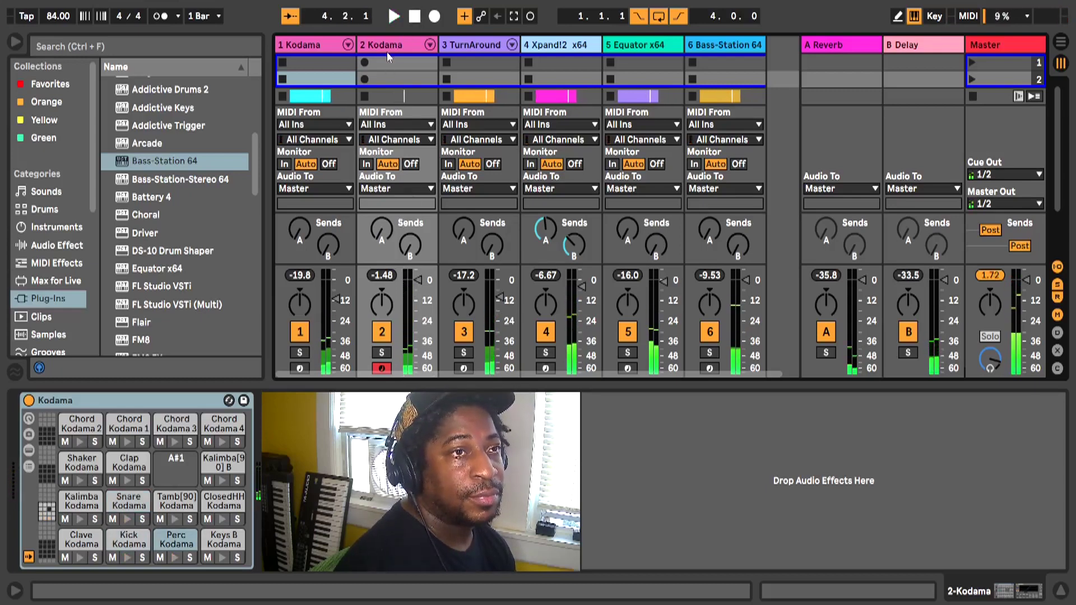
Try the BurntCoast and Chillyo drum racks from the User Library on the duplicated Kodama track, and replace them with Cirkles.adg
{"action": "scroll", "coordinate": [82, 214], "scroll_direction": "down", "scroll_amount": 1}
{"action": "left_click", "coordinate": [156, 165]}
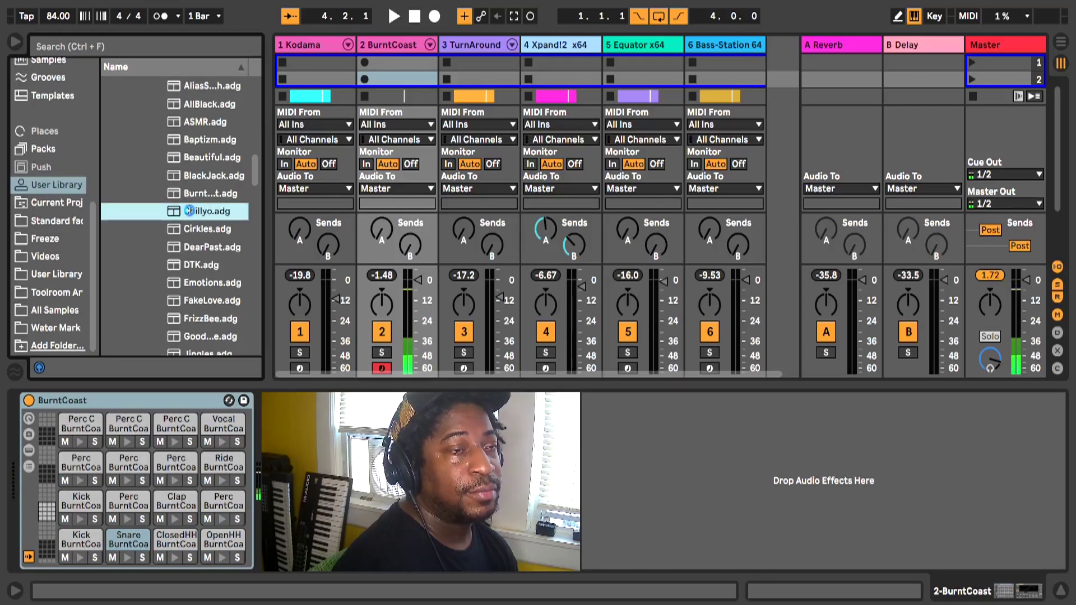
{"action": "double_click", "coordinate": [188, 211]}
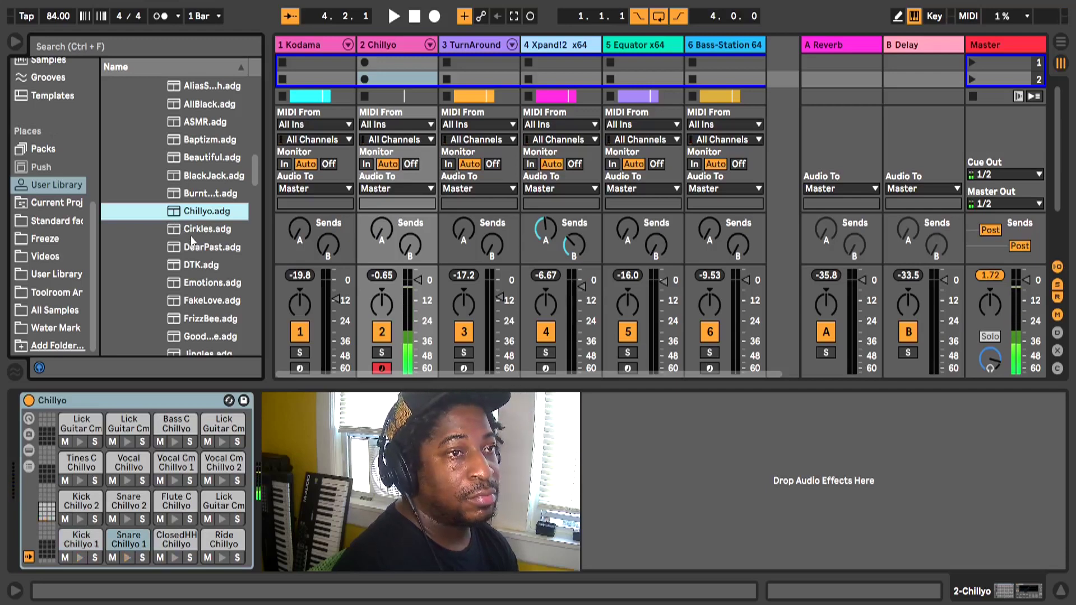
{"action": "left_click", "coordinate": [190, 233]}
{"action": "double_click", "coordinate": [191, 234]}
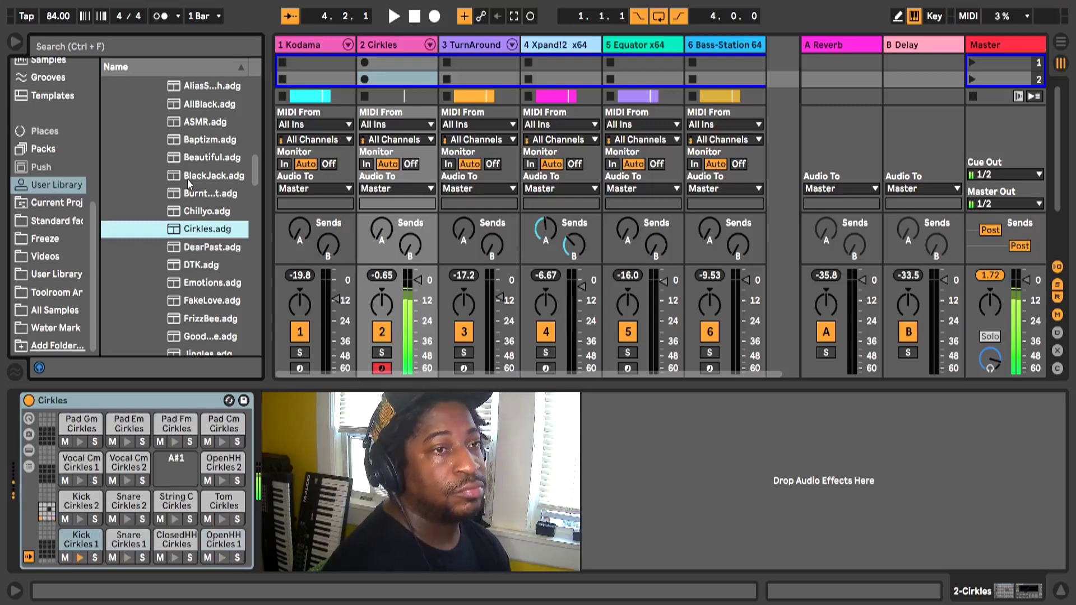
Rehearse over the beat, record a four-bar kick and snare pattern on the Cirkles track, and stop after playing it back
{"action": "left_click", "coordinate": [395, 16]}
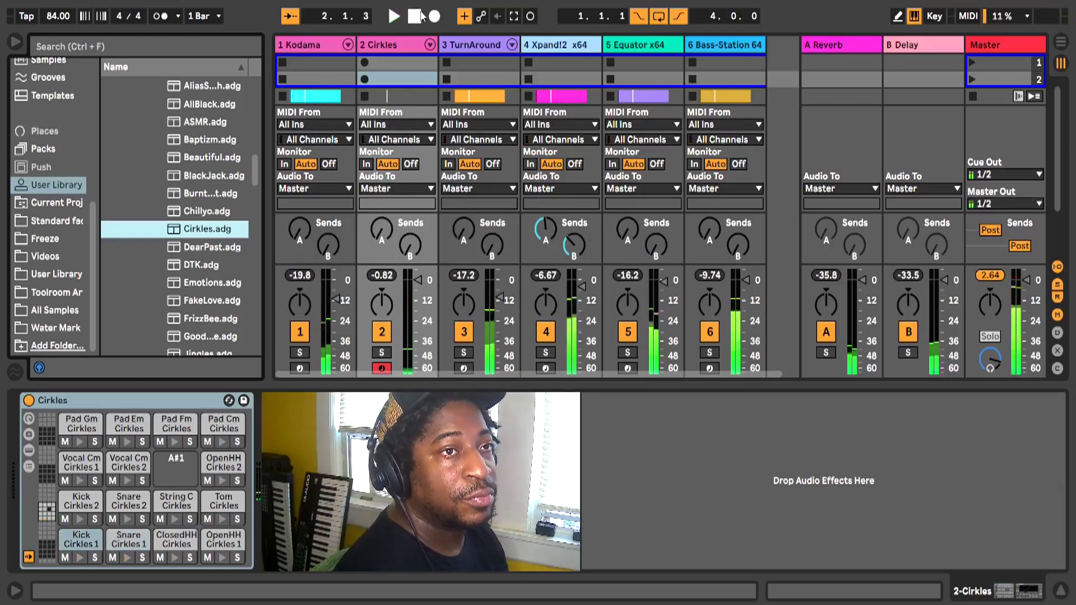
{"action": "left_click", "coordinate": [1058, 43]}
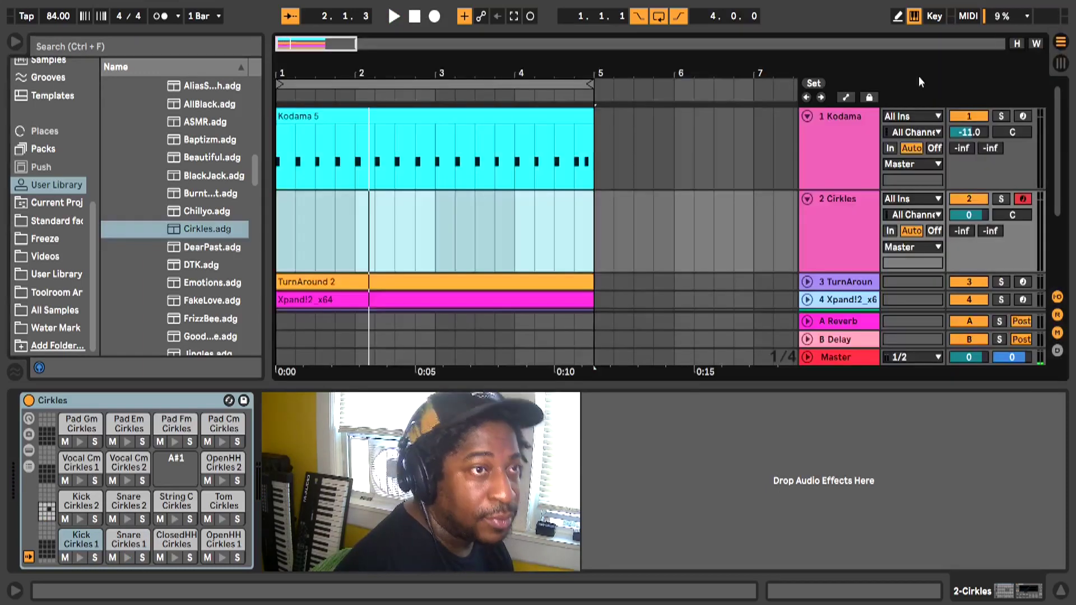
{"action": "left_click", "coordinate": [412, 18]}
{"action": "left_click", "coordinate": [427, 19]}
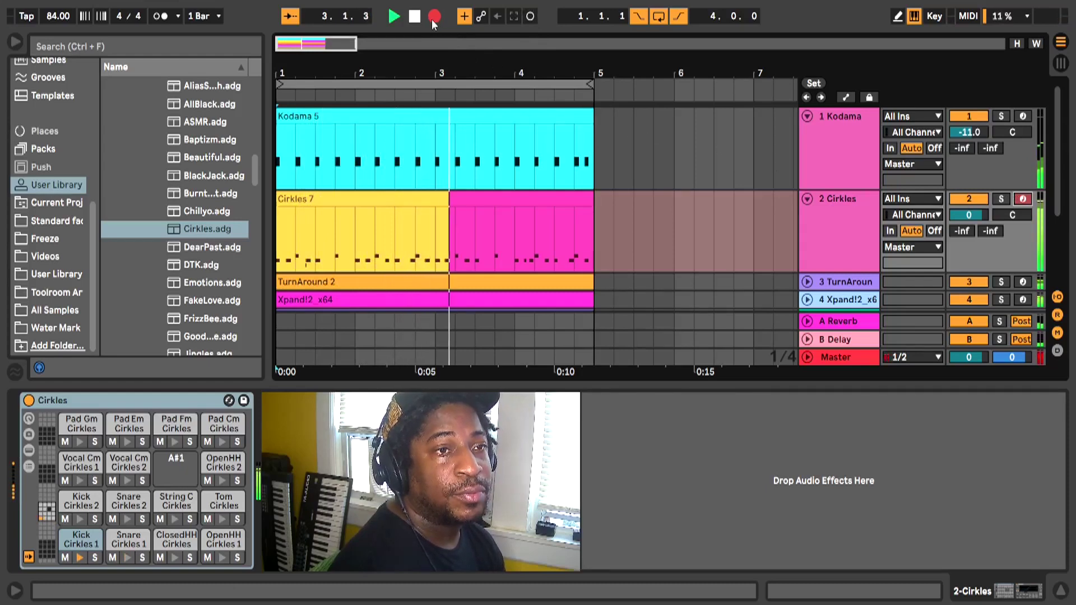
{"action": "left_click", "coordinate": [434, 18]}
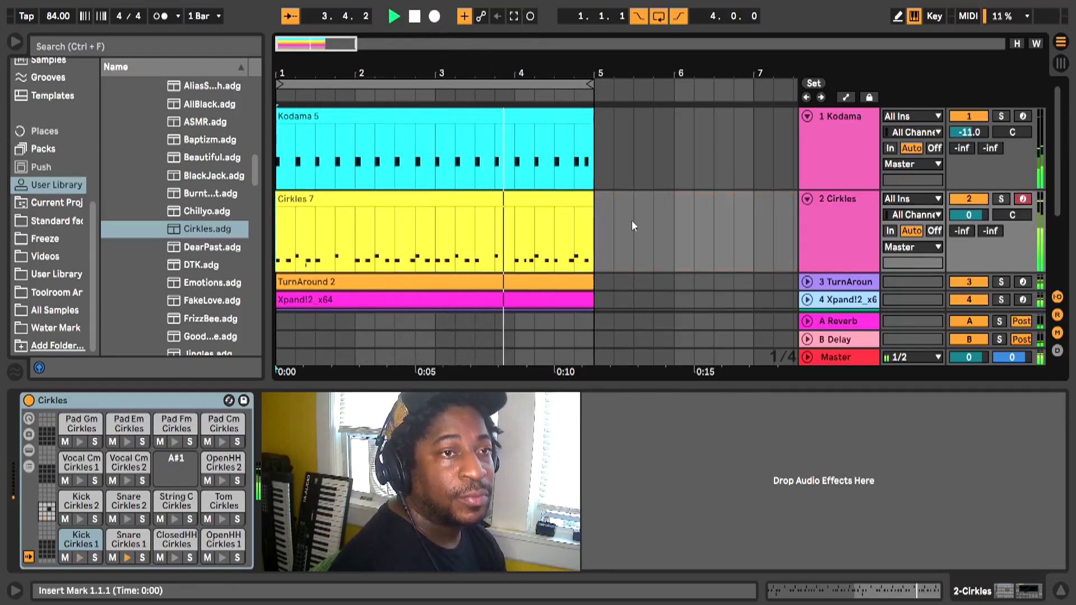
{"action": "scroll", "coordinate": [631, 220], "scroll_direction": "down", "scroll_amount": 2}
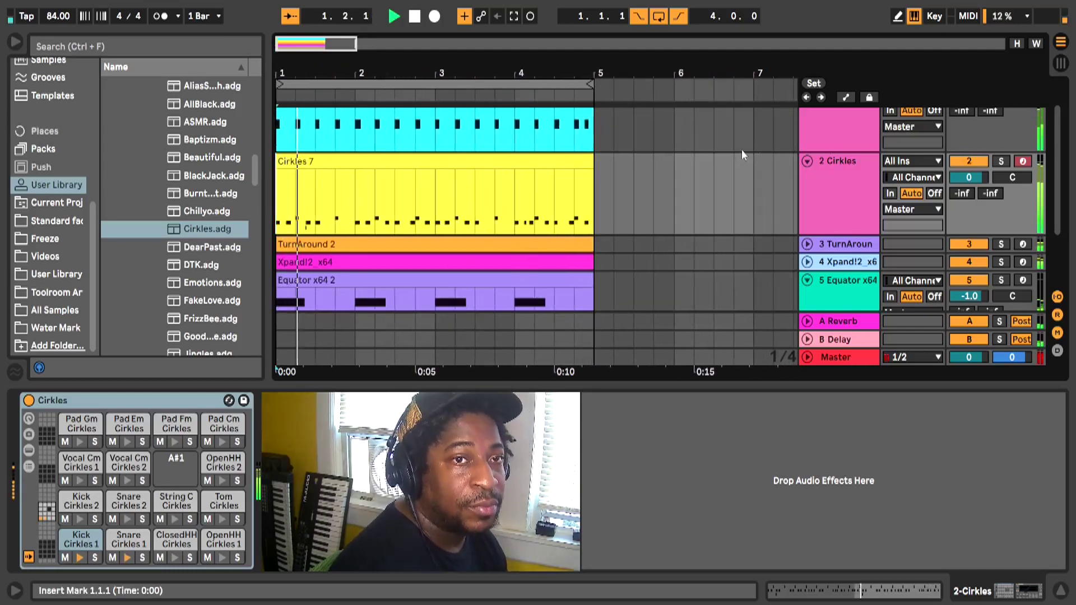
{"action": "left_click", "coordinate": [1059, 64]}
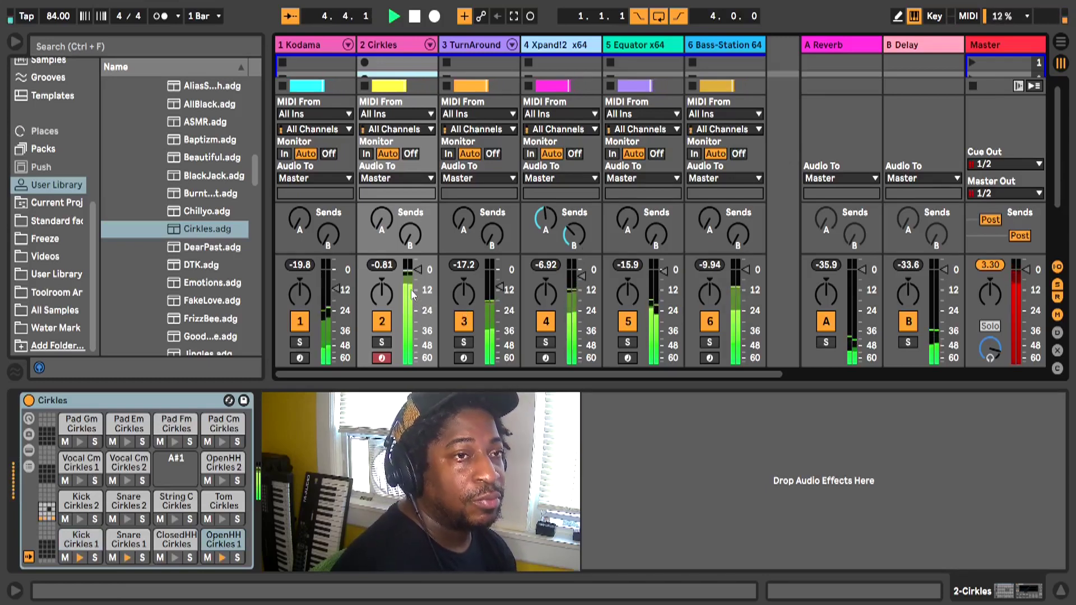
{"action": "left_click", "coordinate": [419, 19]}
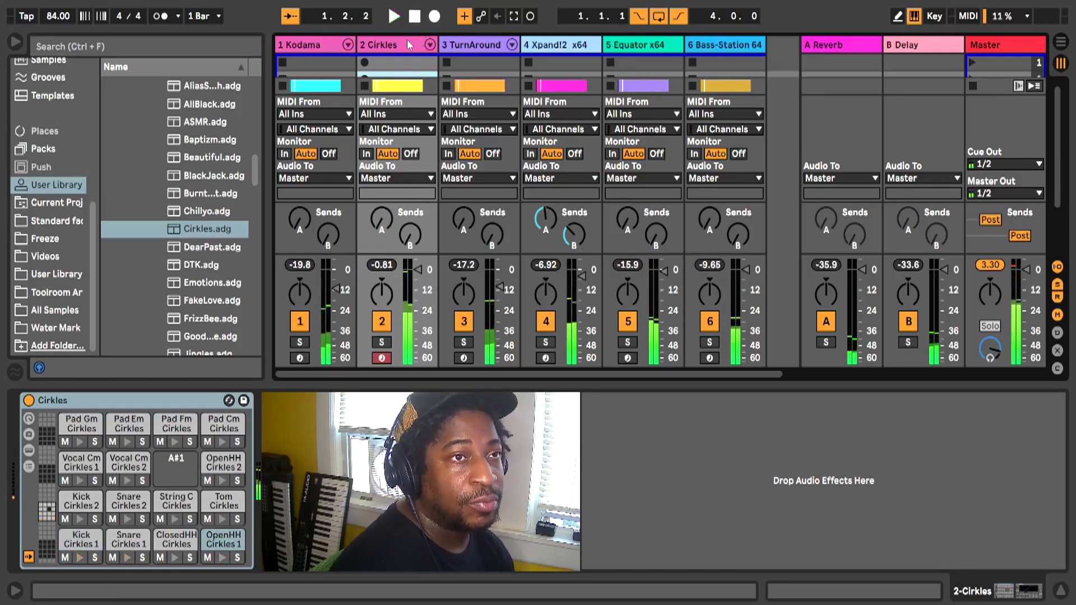
Duplicate the Cirkles track and delete the drum clip from the armed copy
{"action": "right_click", "coordinate": [410, 40]}
{"action": "left_click", "coordinate": [435, 76]}
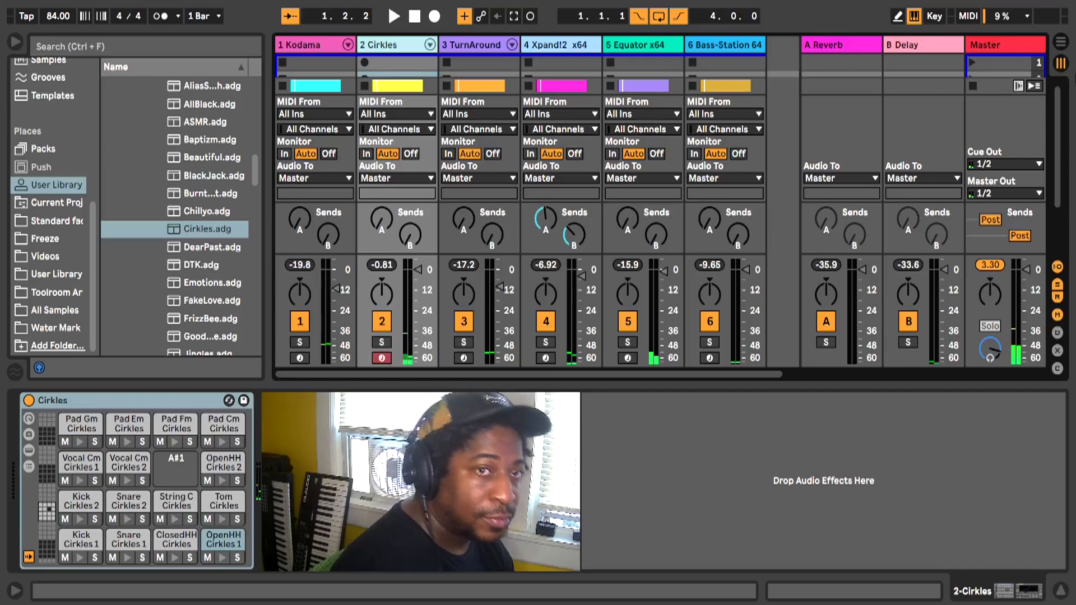
{"action": "left_click", "coordinate": [1060, 47]}
{"action": "scroll", "coordinate": [687, 221], "scroll_direction": "down", "scroll_amount": 5}
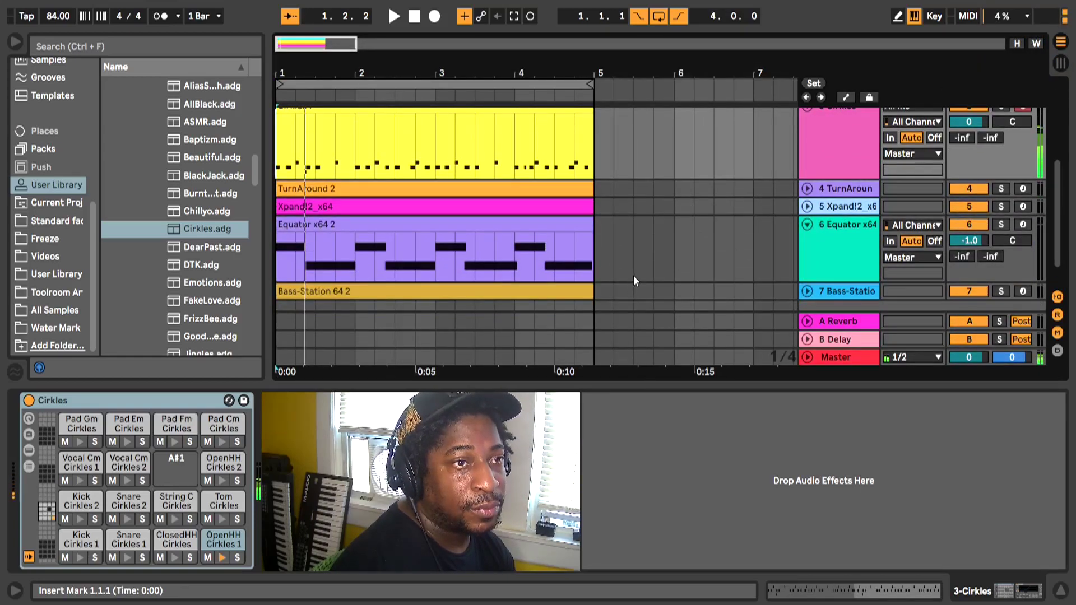
{"action": "scroll", "coordinate": [633, 273], "scroll_direction": "down", "scroll_amount": 2}
{"action": "scroll", "coordinate": [634, 274], "scroll_direction": "up", "scroll_amount": 4}
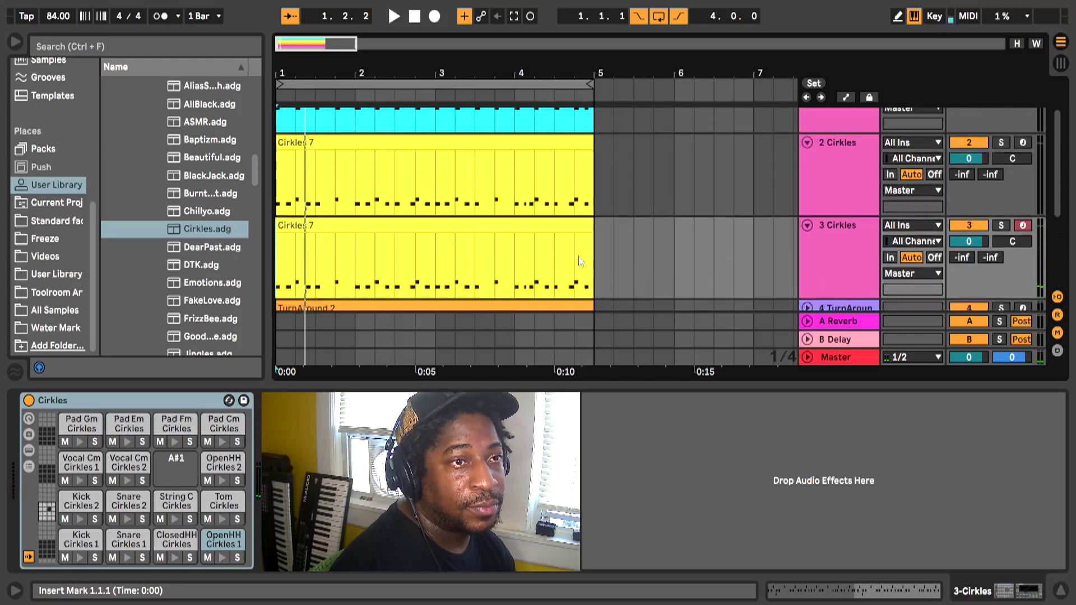
{"action": "right_click", "coordinate": [551, 230]}
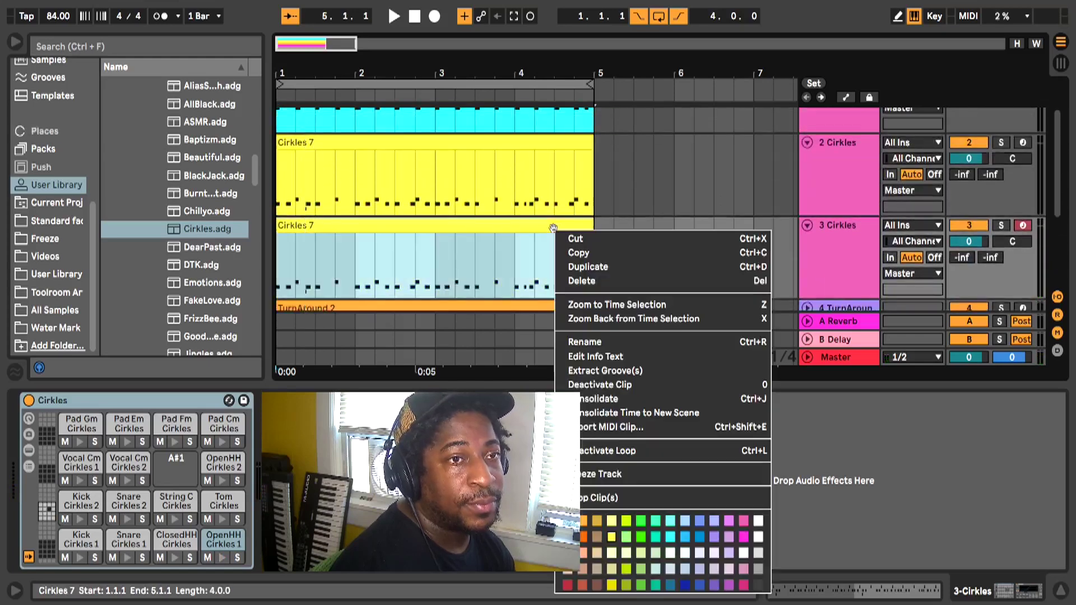
{"action": "left_click", "coordinate": [581, 282]}
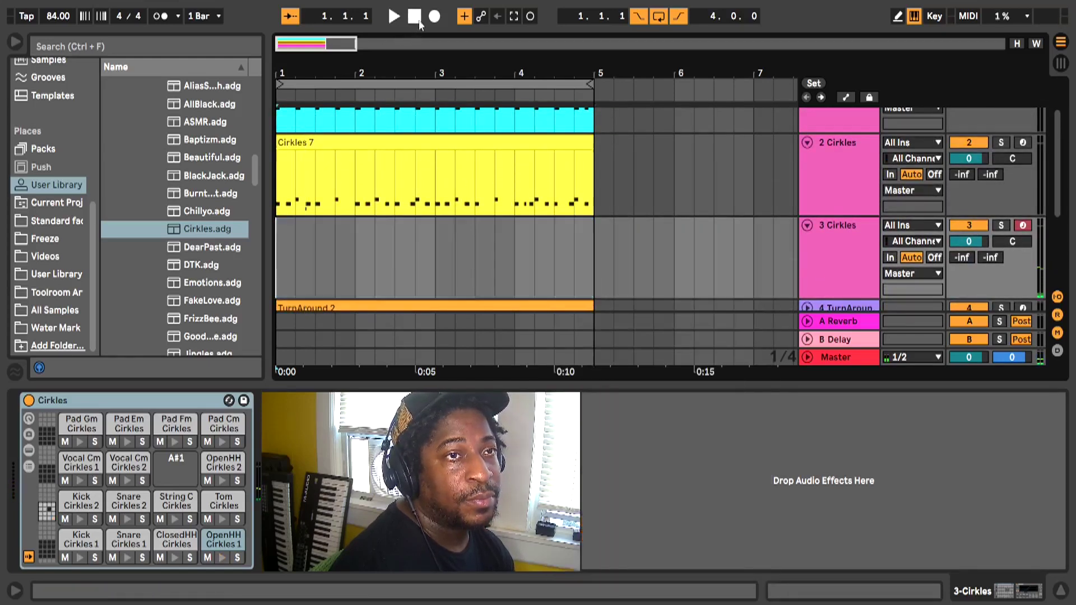
{"action": "left_click", "coordinate": [434, 17]}
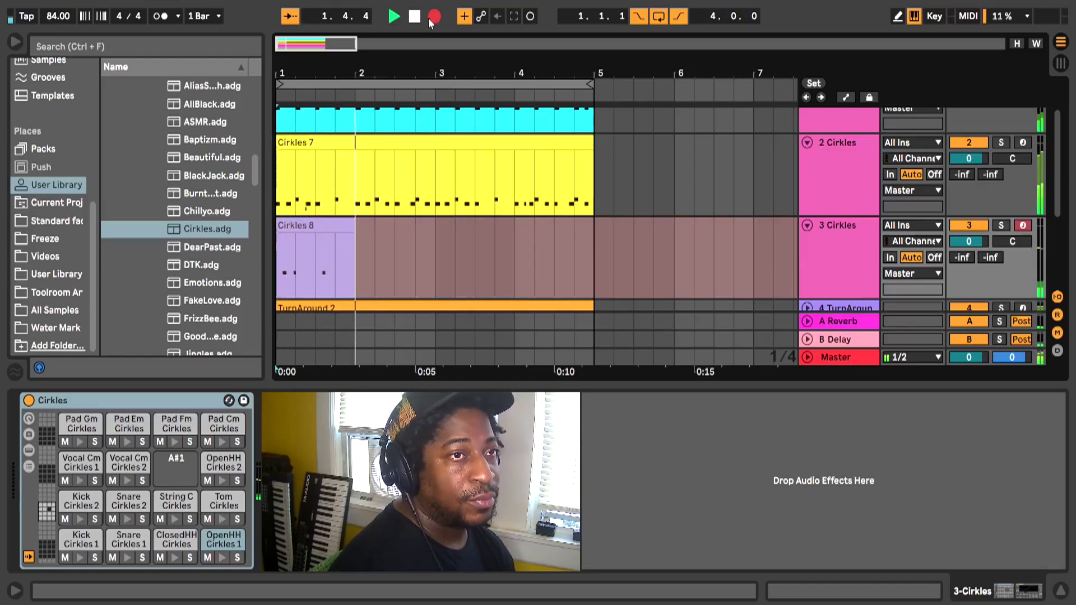
{"action": "left_click", "coordinate": [420, 20]}
{"action": "left_click", "coordinate": [29, 0]}
{"action": "left_click", "coordinate": [42, 7]}
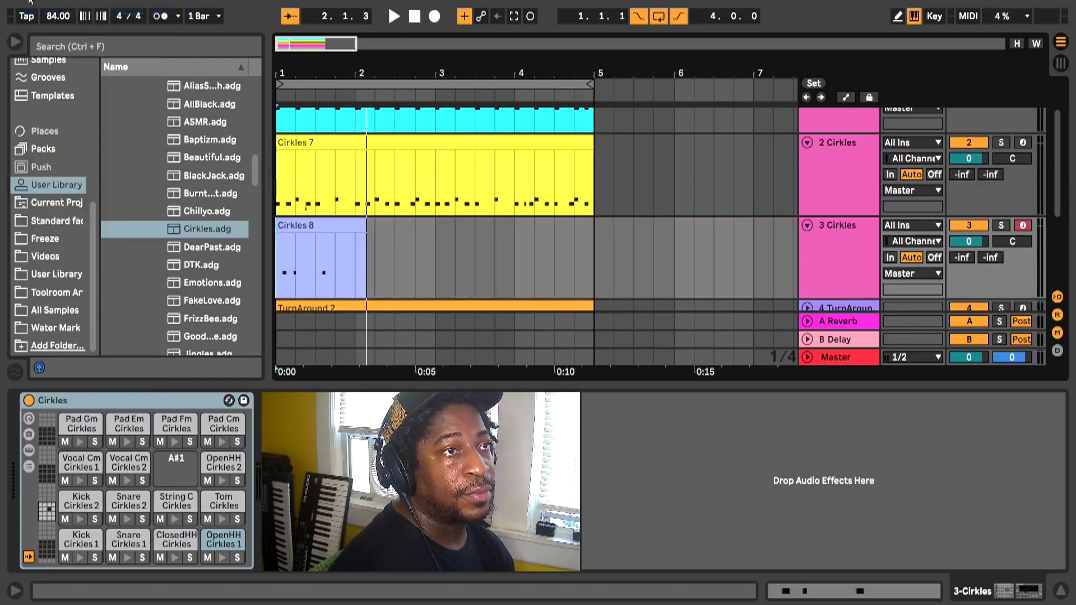
{"action": "left_click", "coordinate": [29, 0]}
{"action": "left_click", "coordinate": [42, 8]}
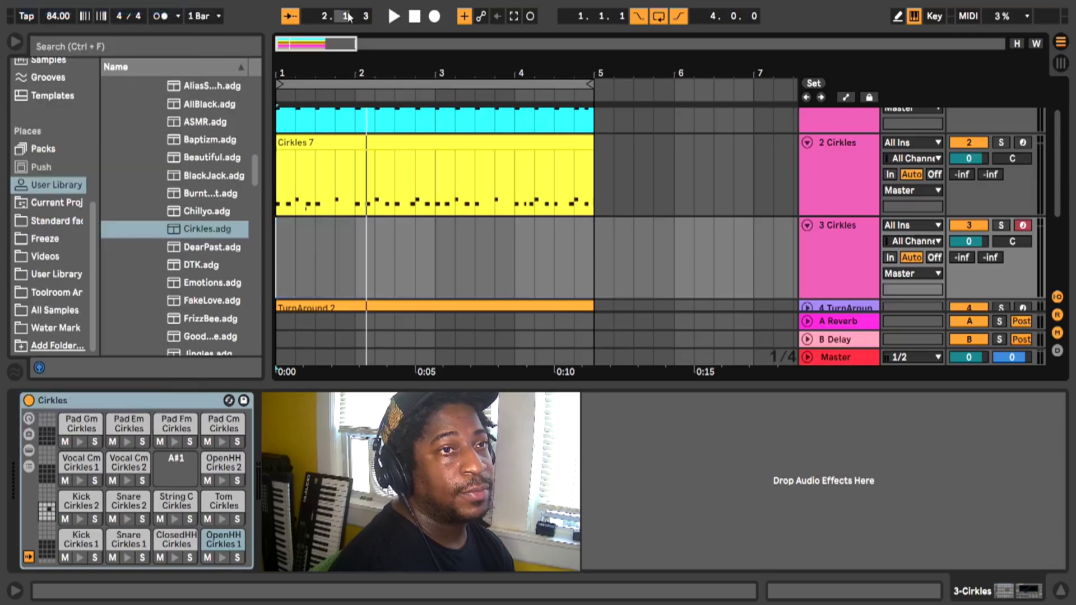
Record a four-bar open hi-hat pattern on the duplicated Cirkles track, and delete the extra second hit in its first bar
{"action": "left_click", "coordinate": [436, 18]}
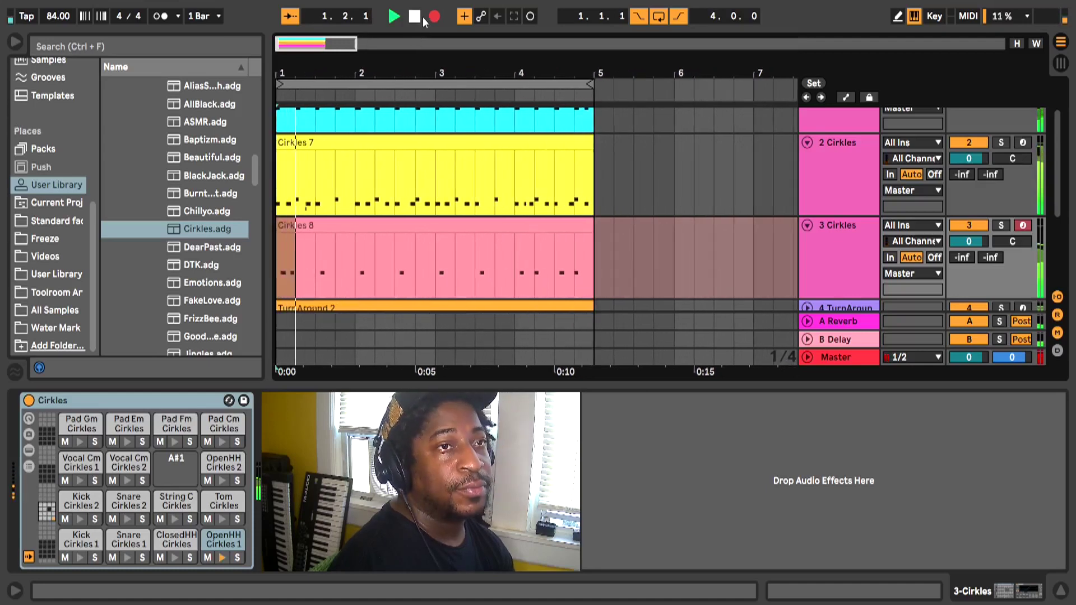
{"action": "left_click", "coordinate": [435, 19]}
{"action": "double_click", "coordinate": [344, 221]}
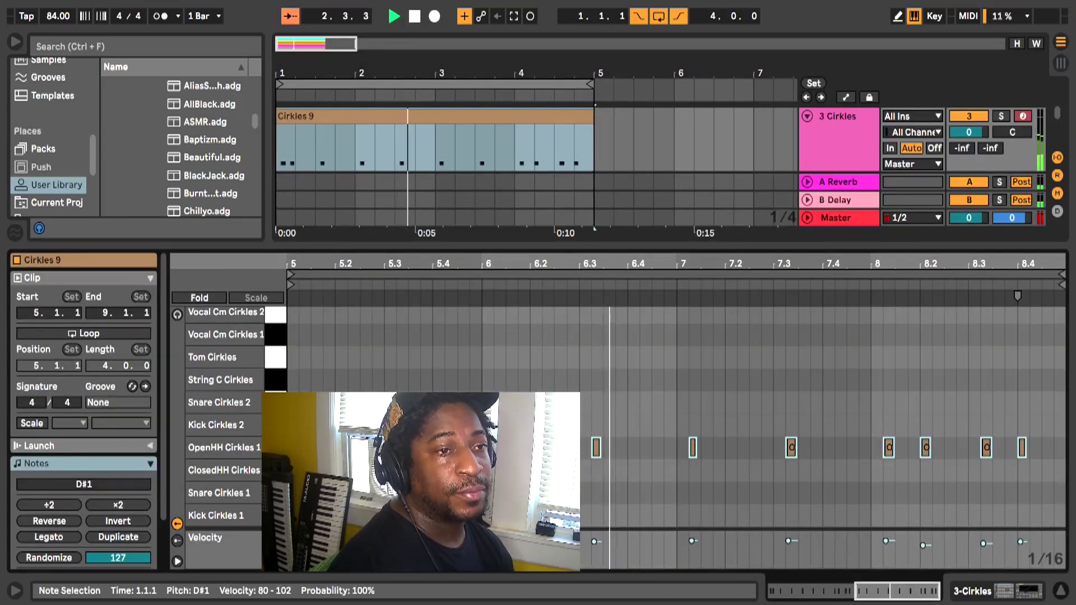
{"action": "double_click", "coordinate": [328, 447]}
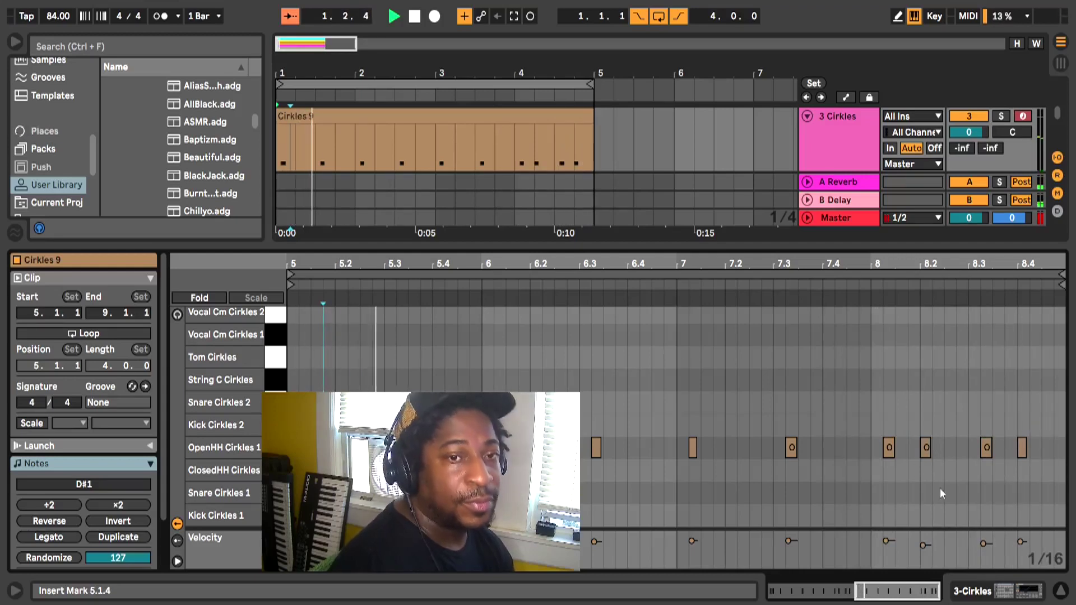
{"action": "left_click", "coordinate": [1060, 591]}
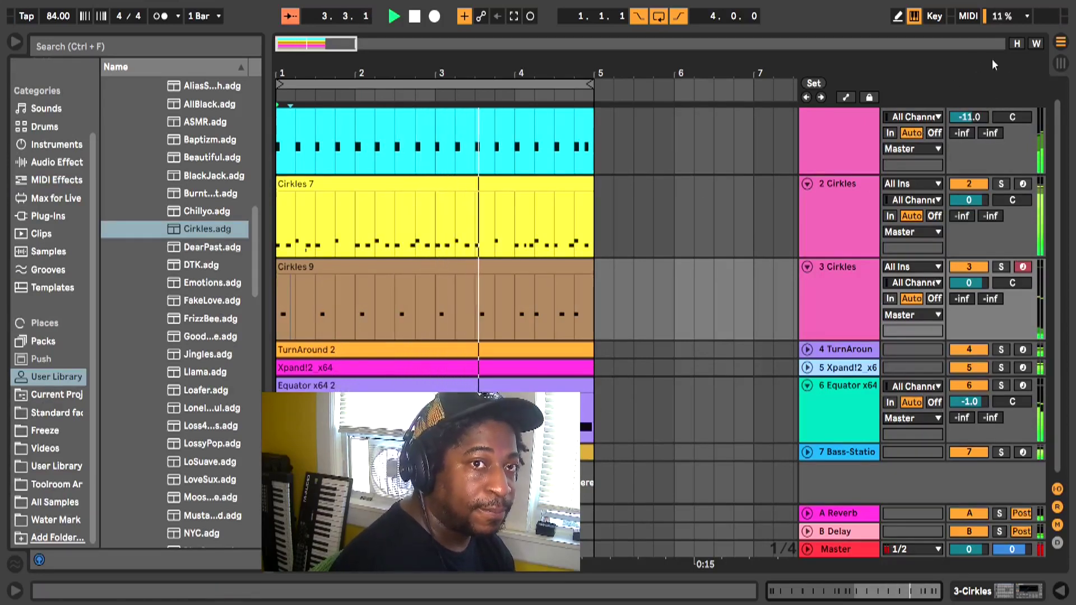
Audition the beat in the mixer with the Equator track muted and Xpand!2 lowered to -47.0 dB, and unmute Equator
{"action": "left_click", "coordinate": [1062, 64]}
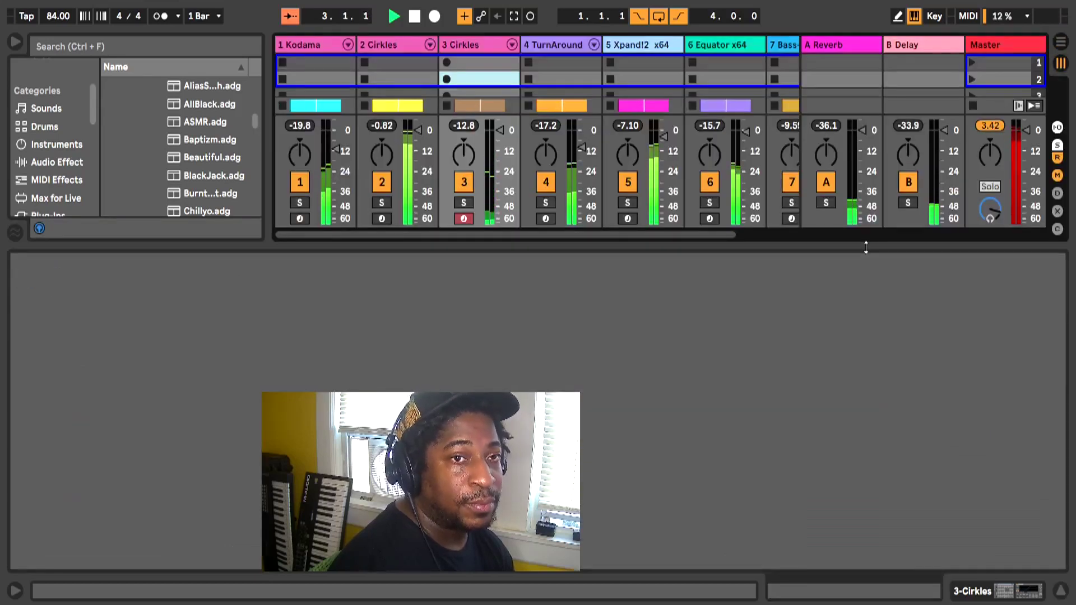
{"action": "left_click_drag", "start_coordinate": [866, 247], "coordinate": [818, 388]}
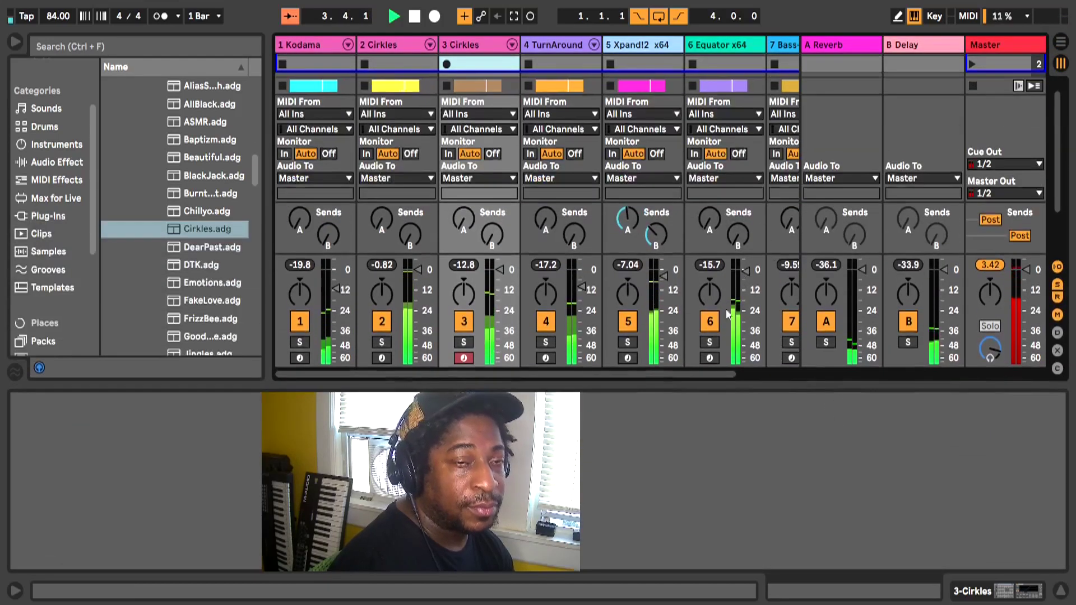
{"action": "left_click", "coordinate": [710, 321]}
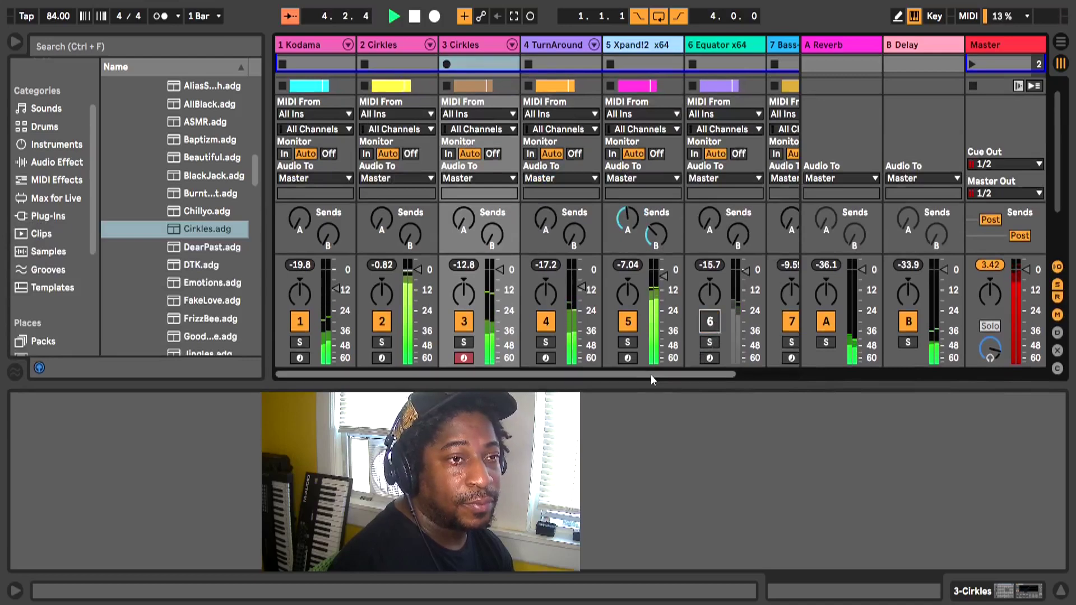
{"action": "mouse_move", "coordinate": [651, 374]}
{"action": "left_mouse_down"}
{"action": "mouse_move", "coordinate": [705, 371]}
{"action": "mouse_move", "coordinate": [640, 372]}
{"action": "left_mouse_up"}
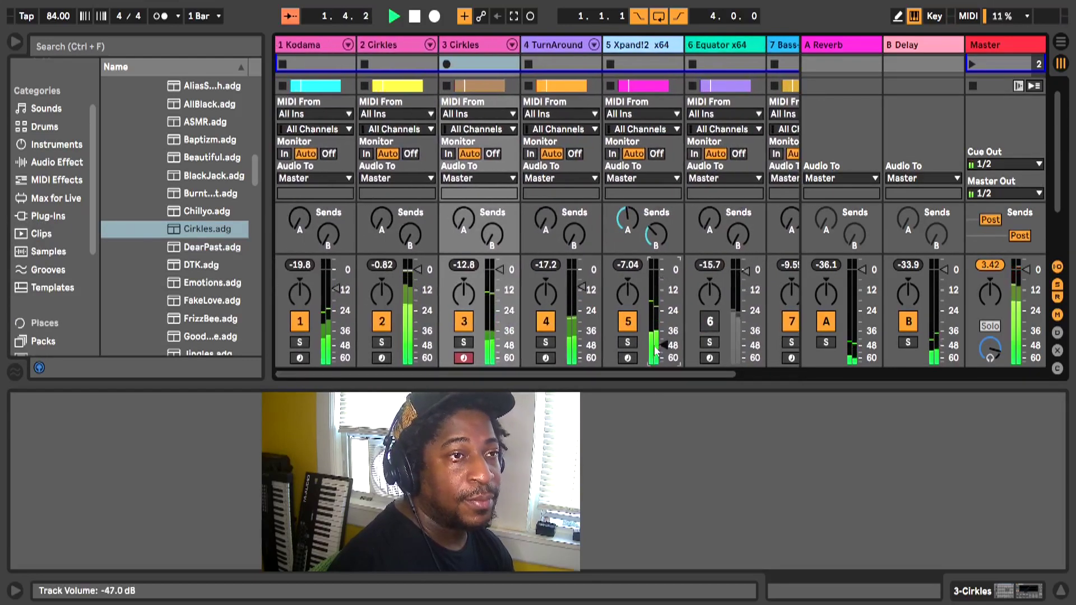
{"action": "left_click", "coordinate": [707, 322]}
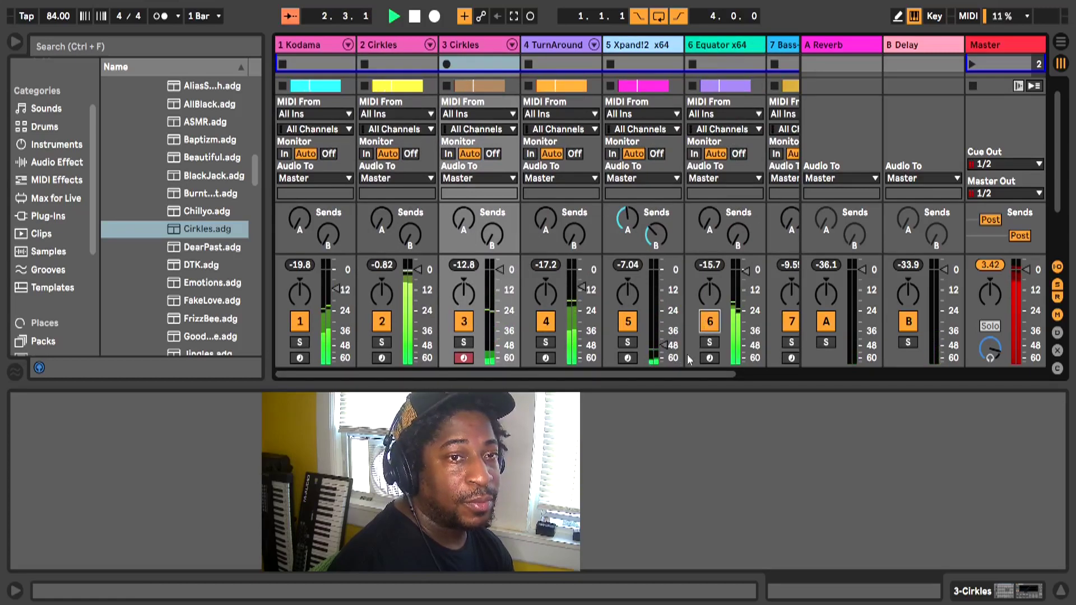
Raise the Xpand!2 track's volume to slightly below 0 dB, return to the arrangement and stop playback
{"action": "left_click_drag", "start_coordinate": [630, 370], "coordinate": [708, 364]}
{"action": "left_click_drag", "start_coordinate": [553, 345], "coordinate": [553, 275]}
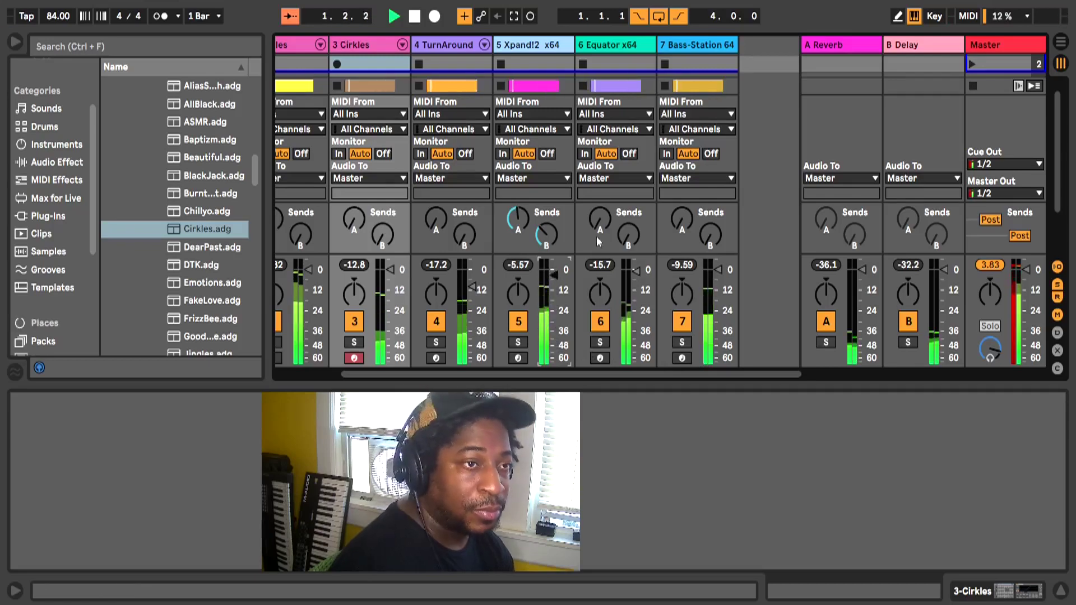
{"action": "left_click", "coordinate": [1060, 42]}
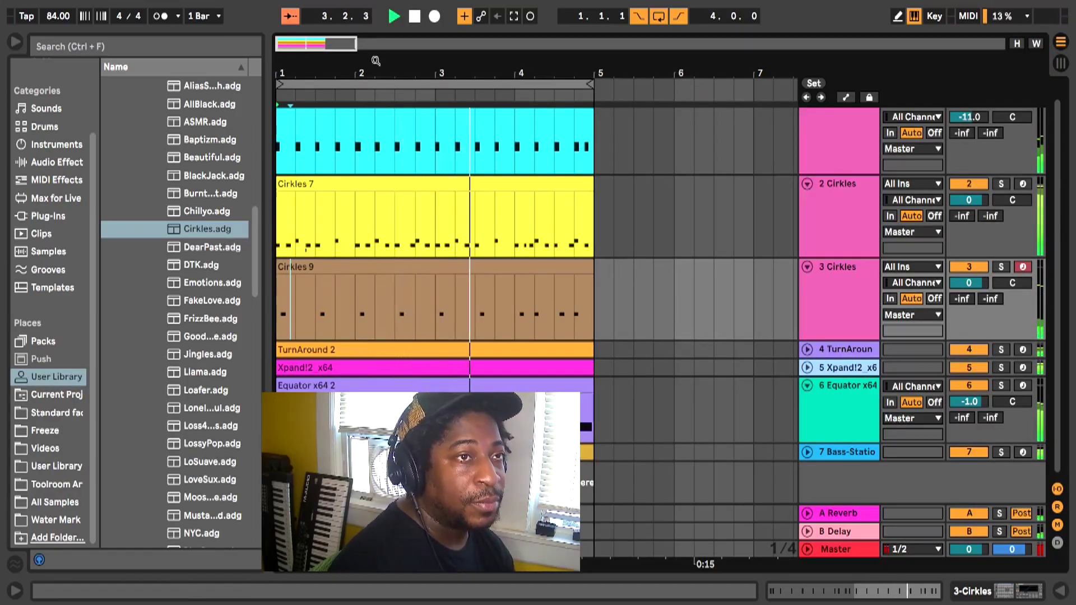
{"action": "left_click", "coordinate": [415, 16]}
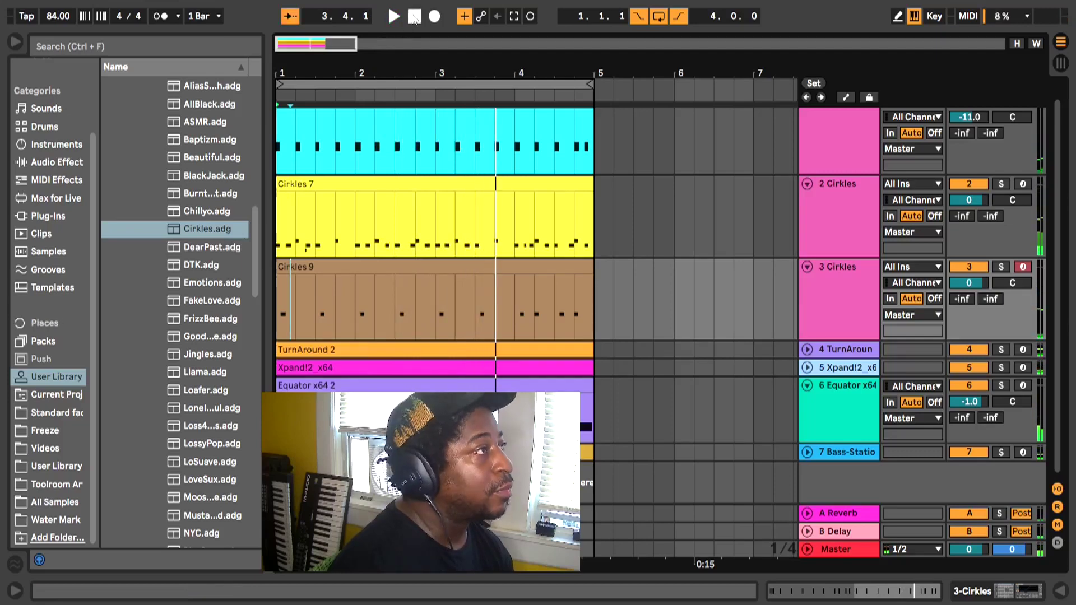